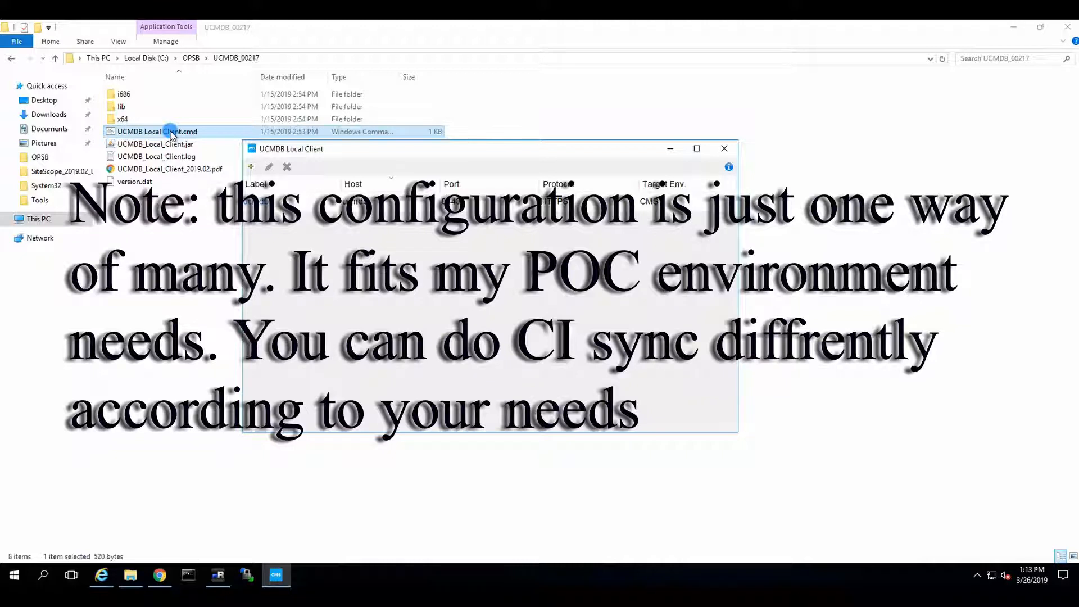
Connect to the ucmdb server on port 8443 and accept its certificate warning
click(273, 205)
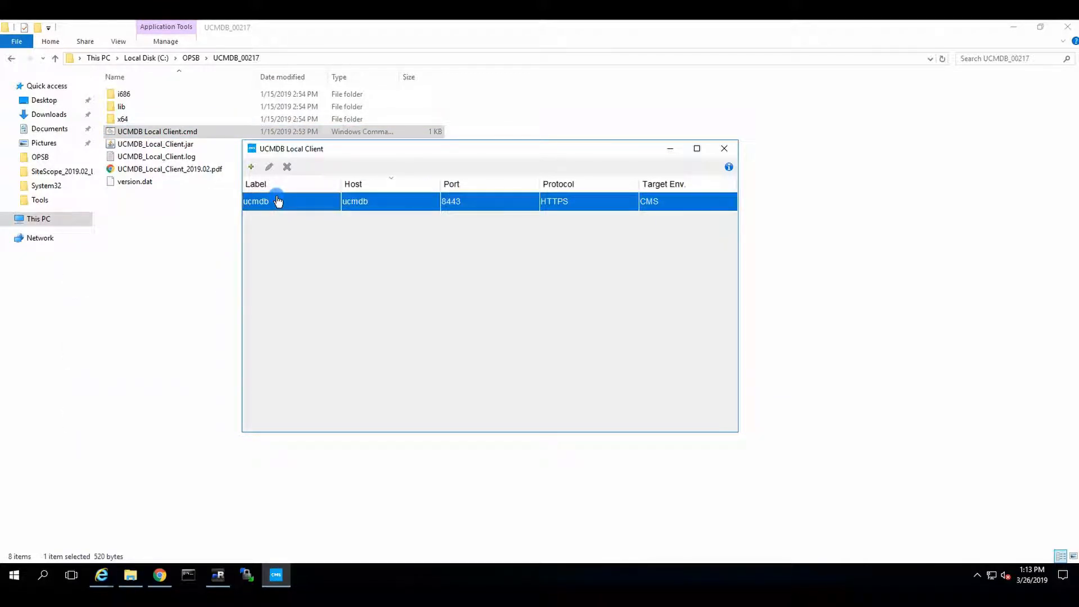
double_click(277, 201)
click(516, 323)
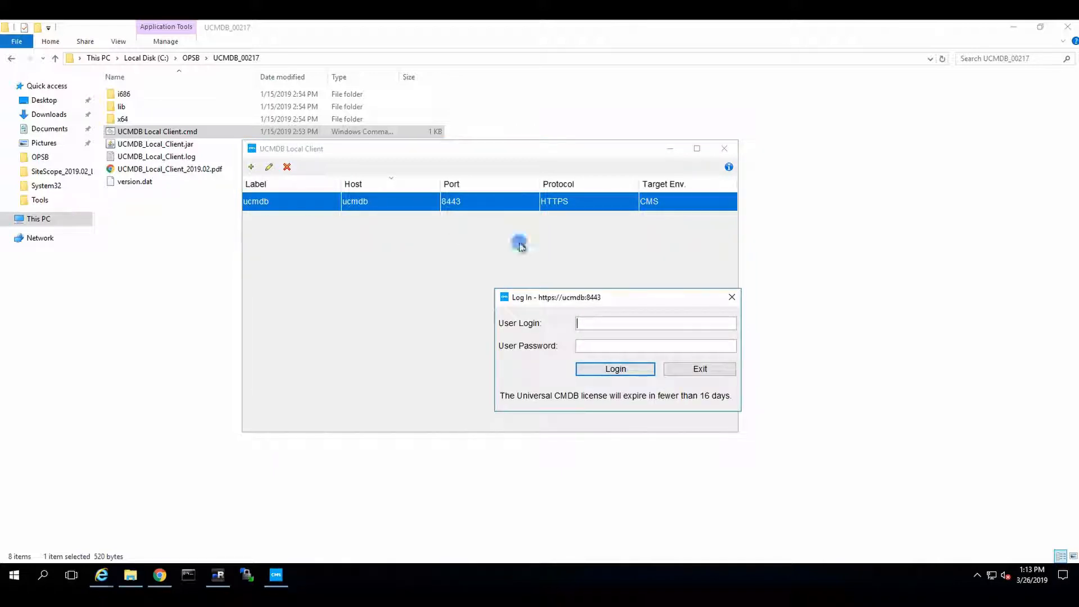
Enter the login name and password to sign in to the ucmdb server
click(627, 328)
text(admin)
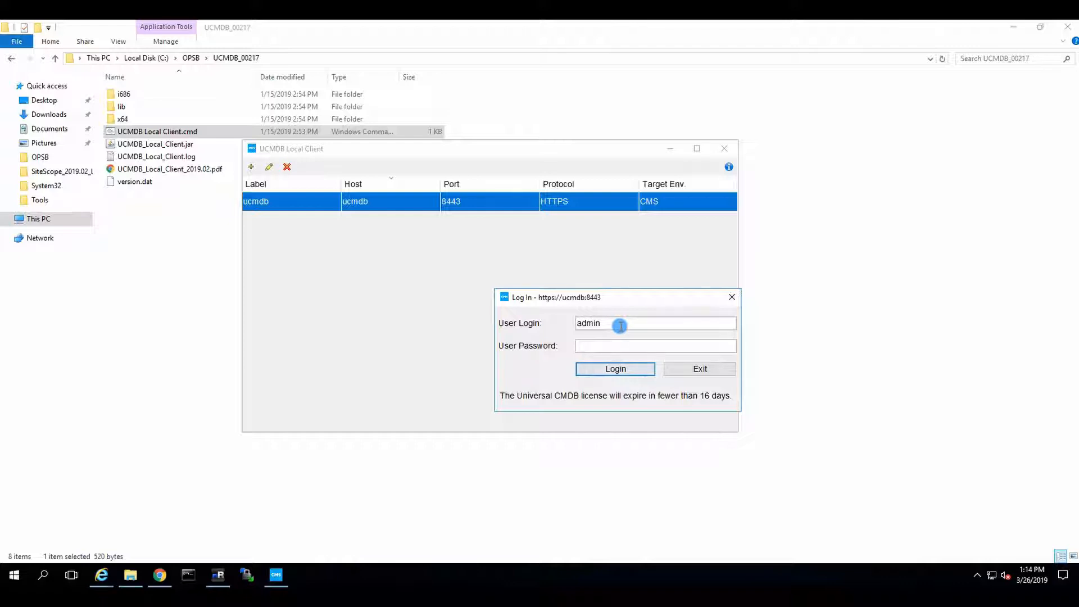
text(••••••••••••)
key(Return)
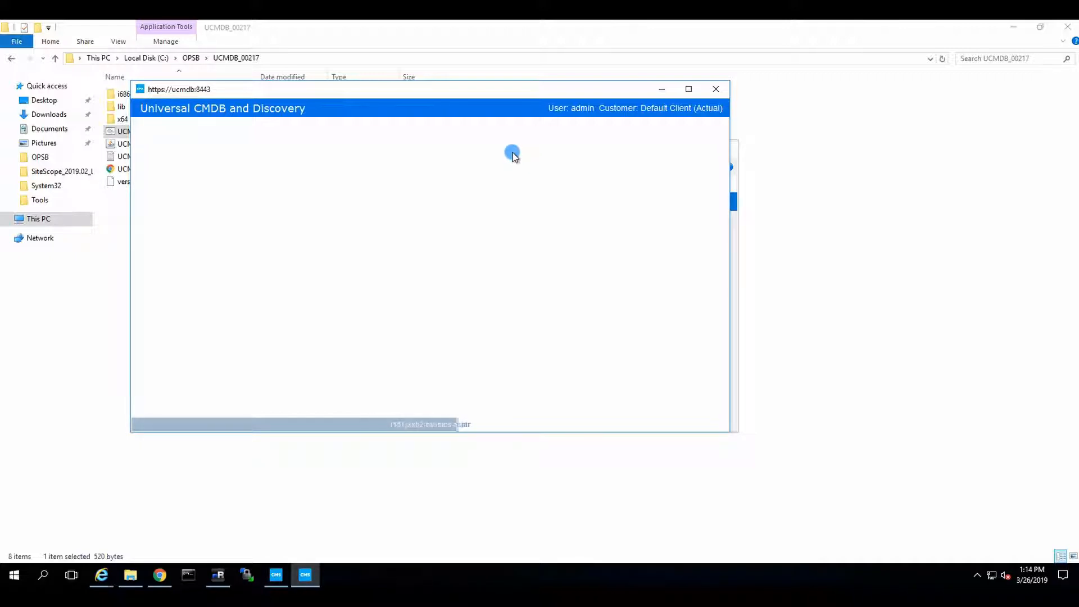
Maximize the Universal CMDB window and open Modeling Studio from the Modeling managers
double_click(439, 89)
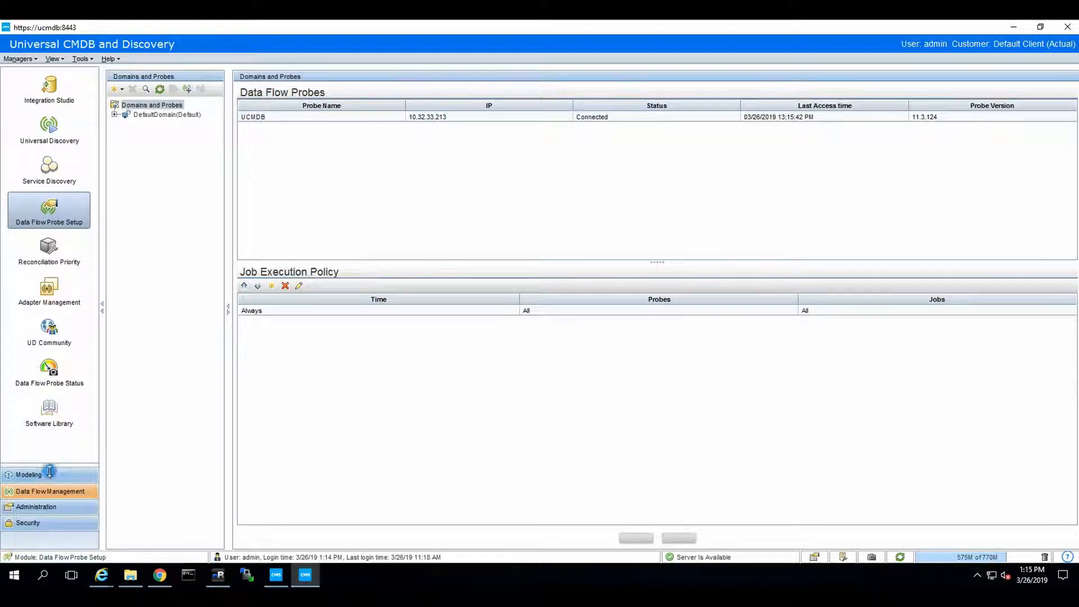
click(49, 474)
click(56, 130)
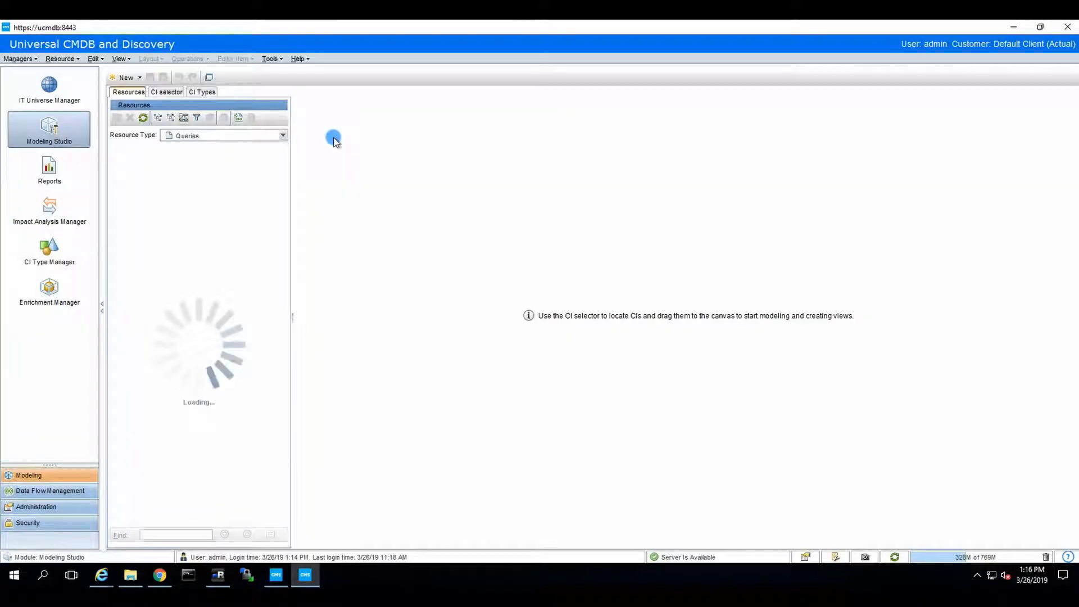
Create a new query with a Managed Object node and a Managed Relationship looping to itself
click(124, 78)
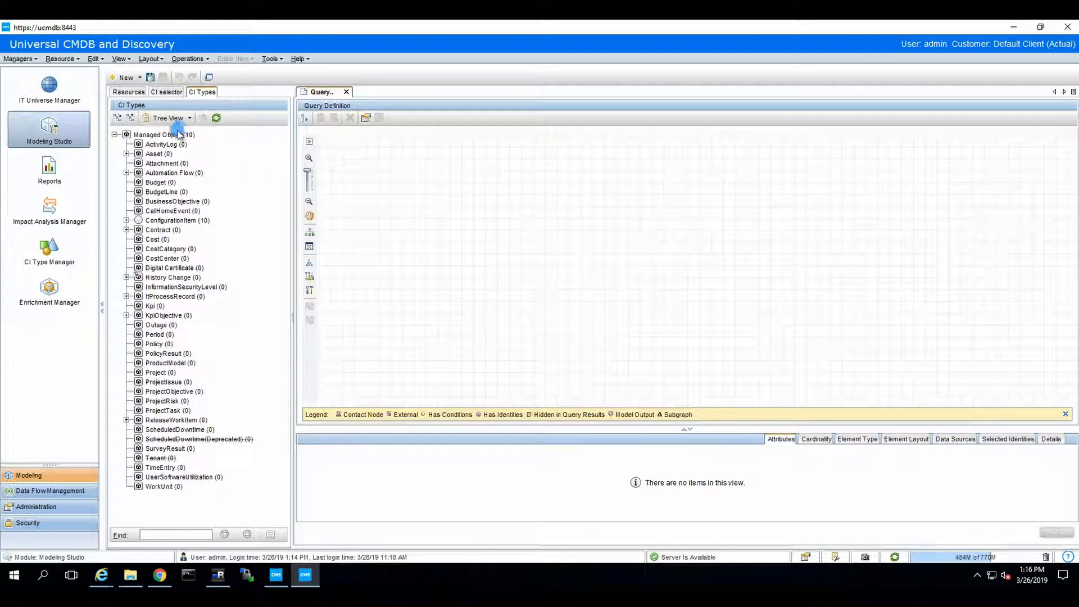
drag(168, 135, 638, 216)
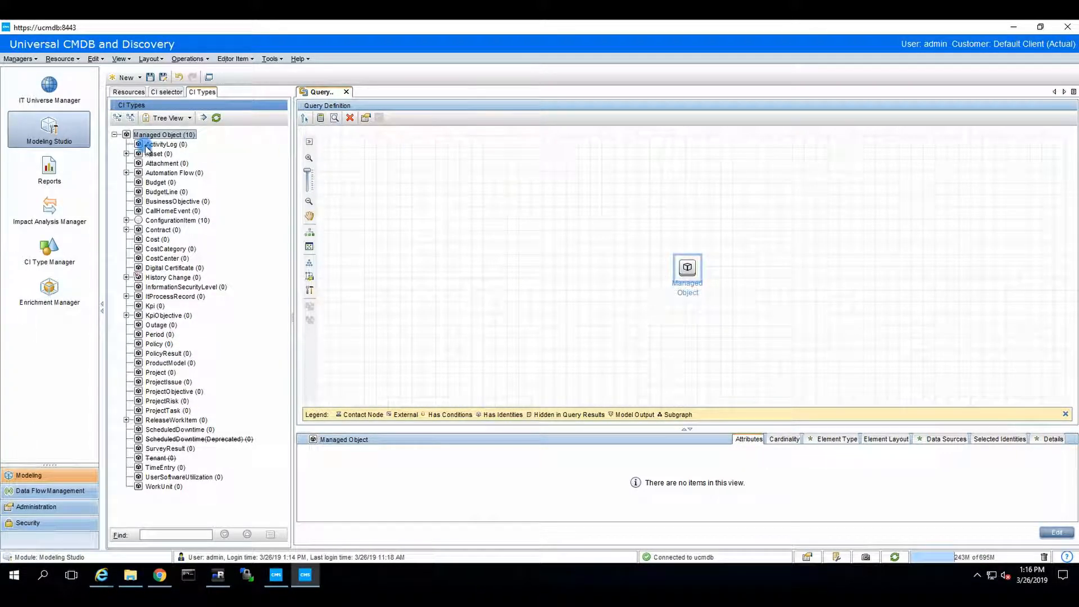
click(683, 266)
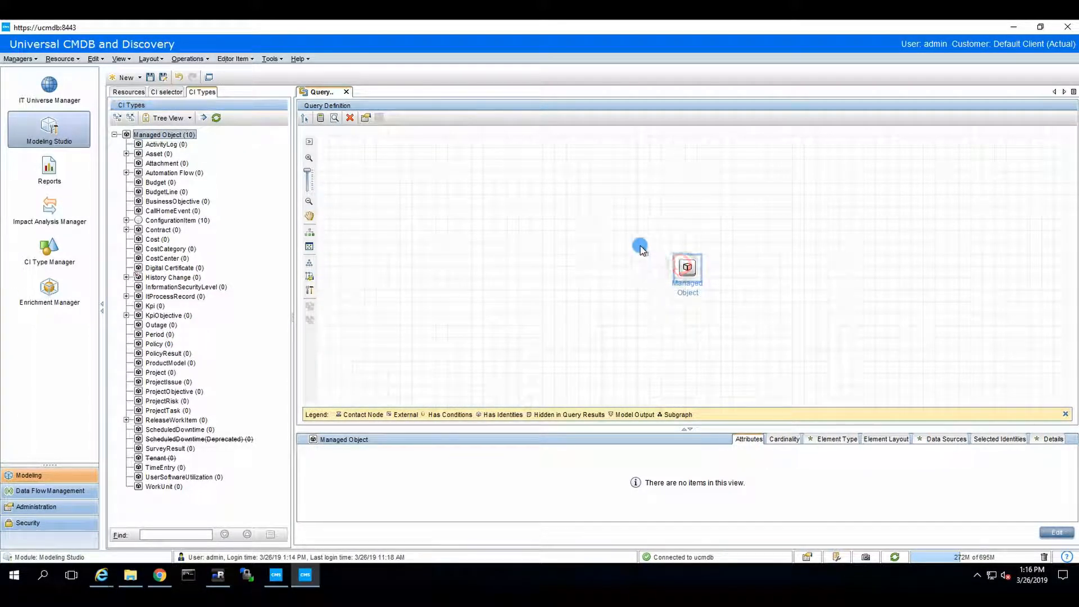
right_click(644, 247)
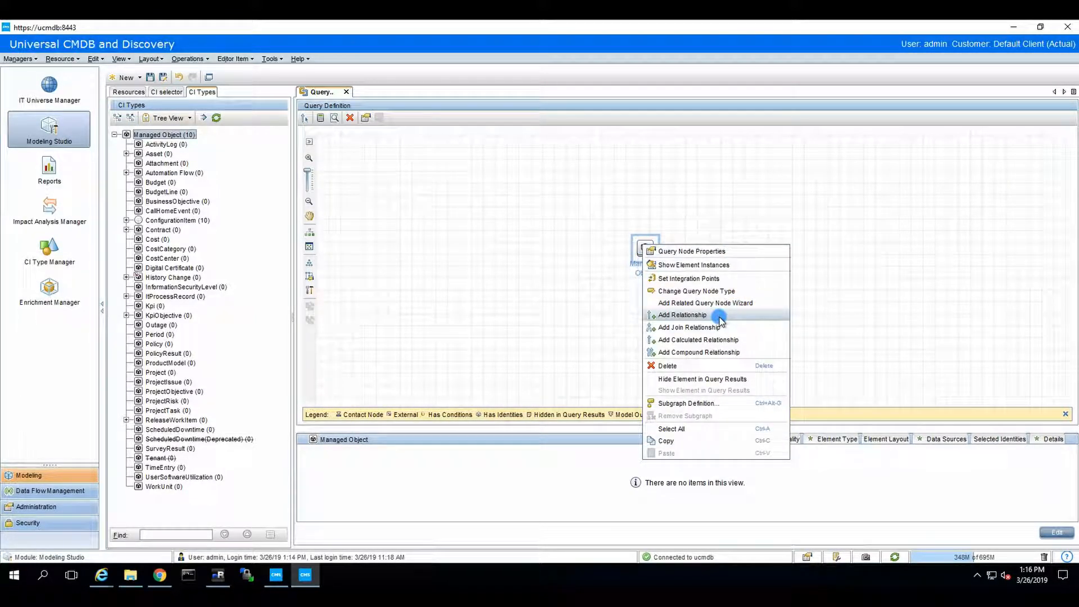
click(692, 316)
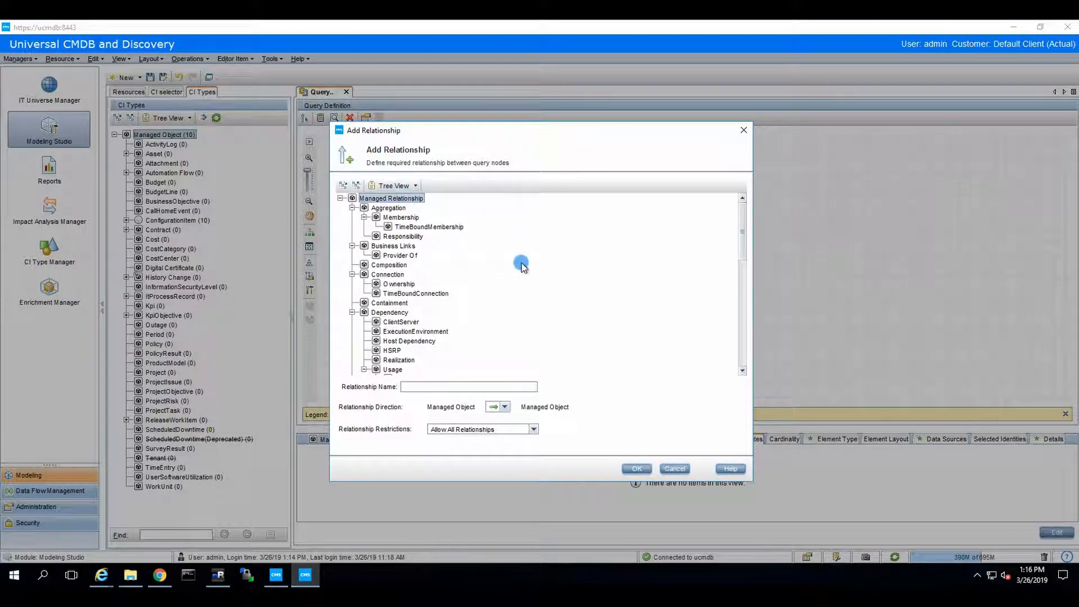
click(636, 468)
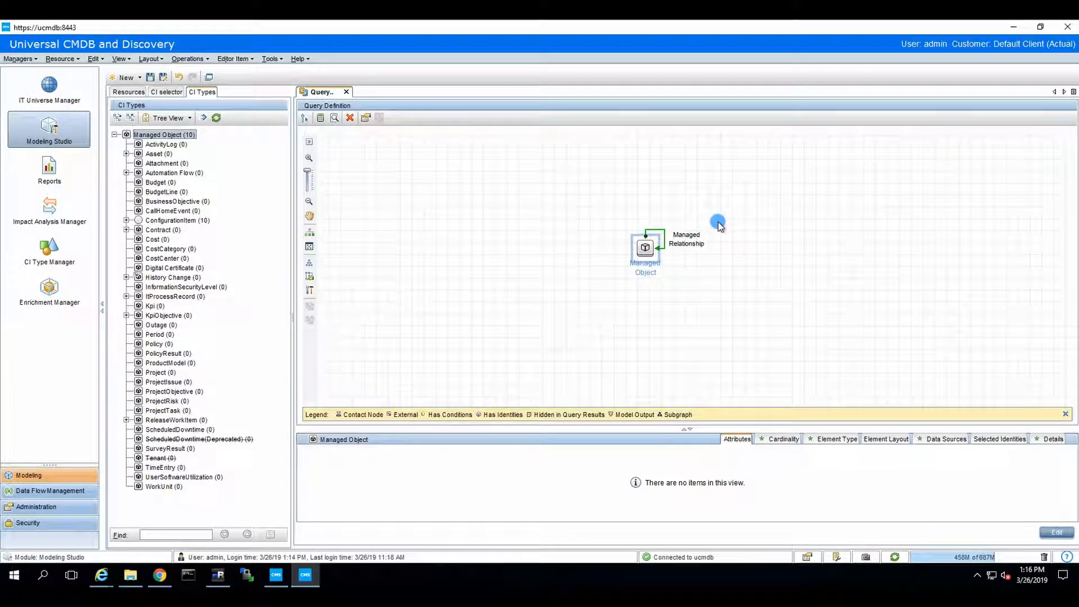
Calculate the result count of the single-relationship query
right_click(646, 251)
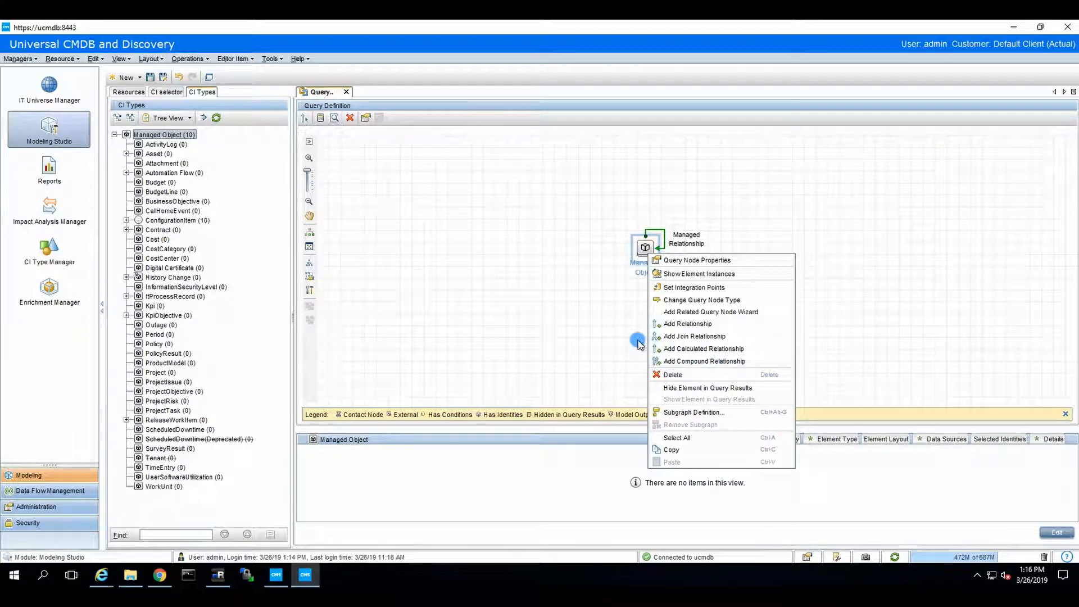
click(590, 318)
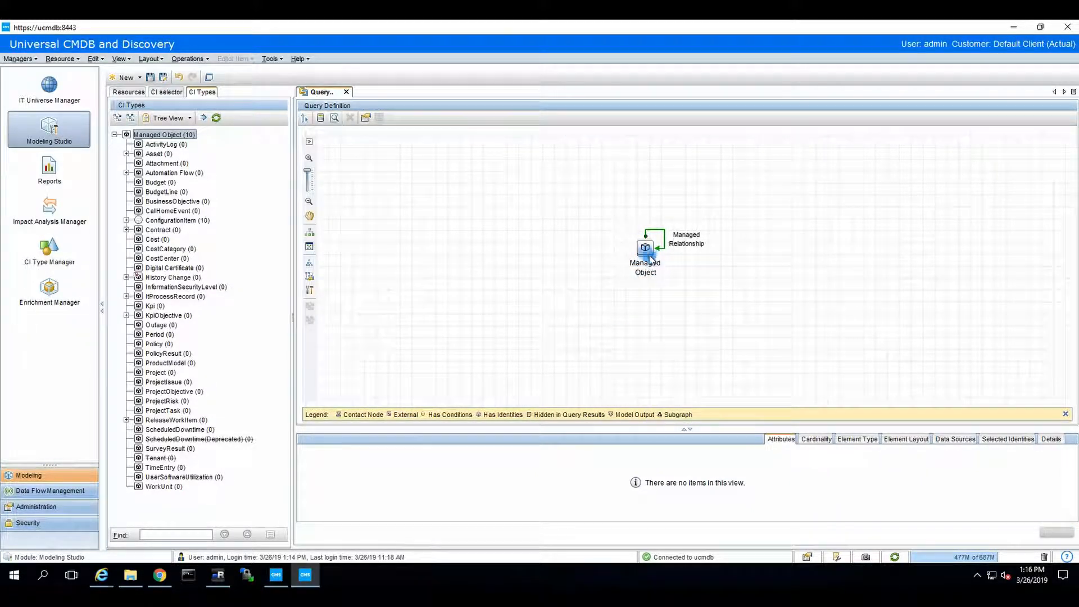
click(306, 119)
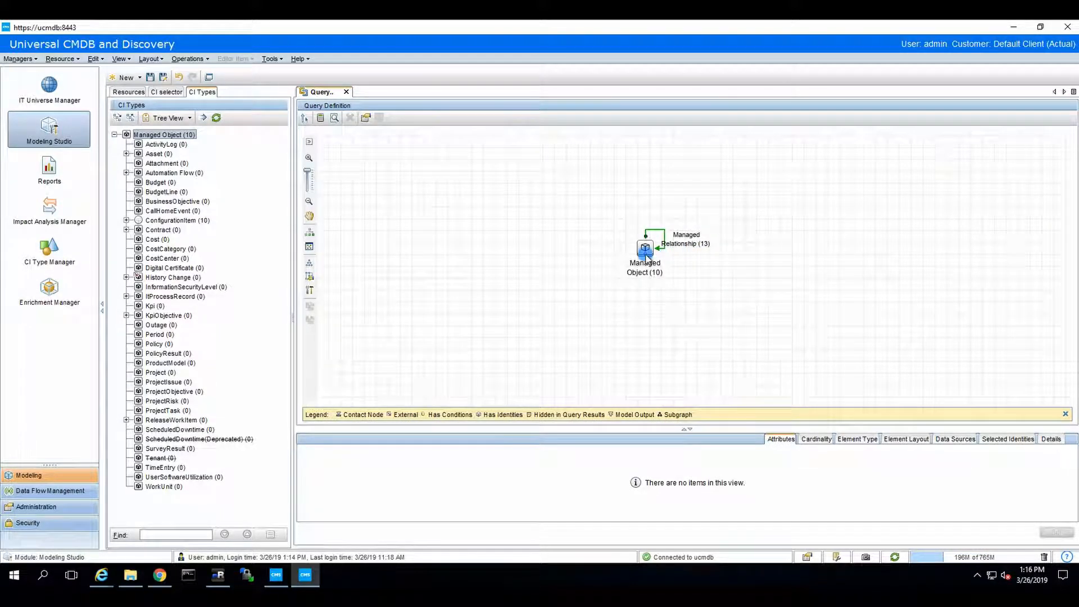
Add a second self-relationship with the dash direction and recalculate the query's result counts
right_click(647, 258)
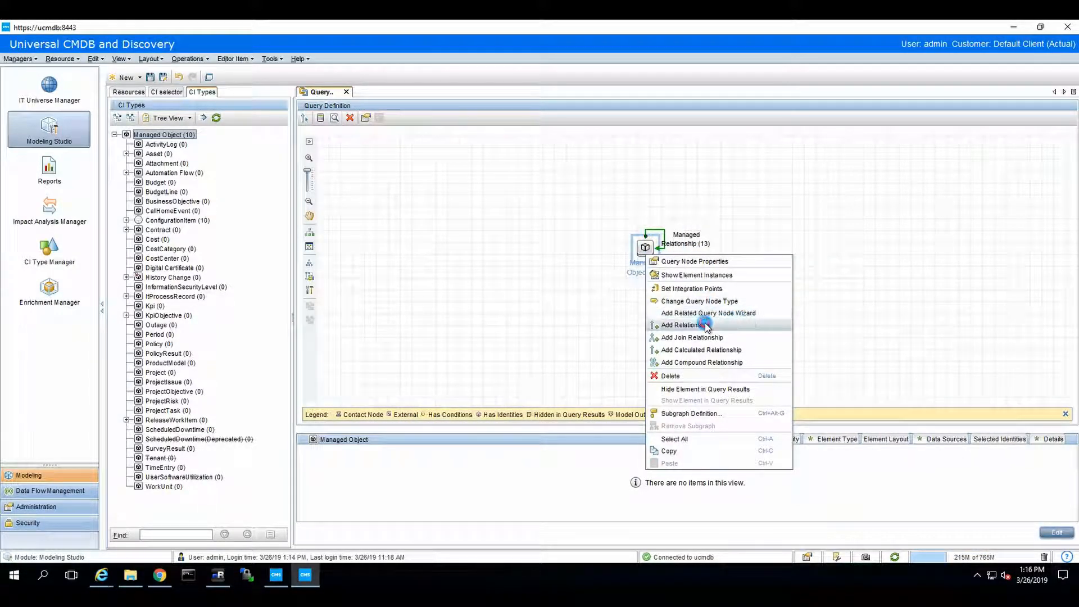
click(706, 325)
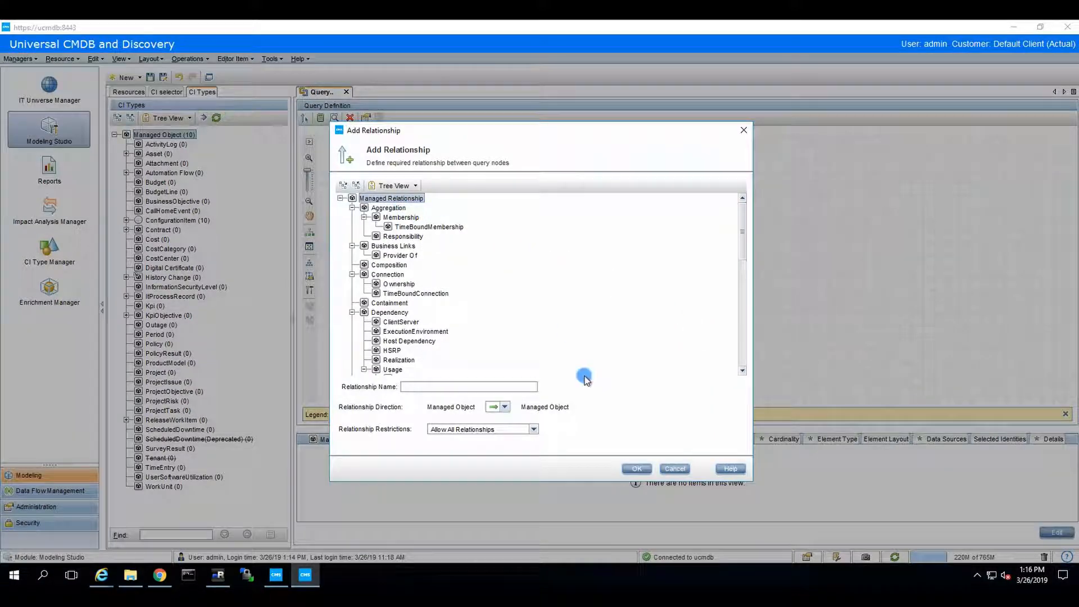
click(502, 406)
click(494, 421)
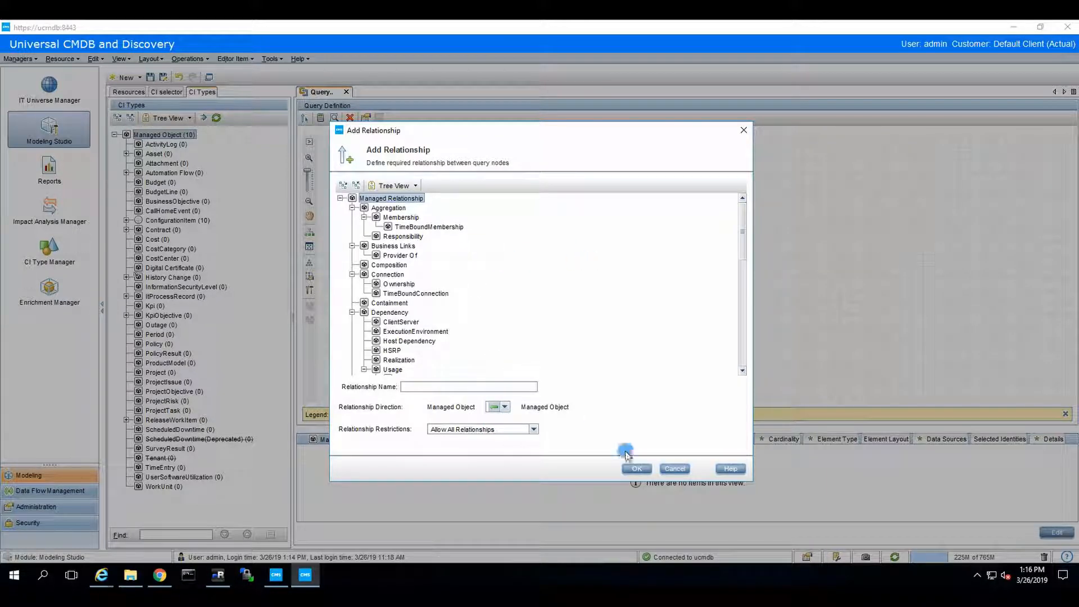
click(639, 468)
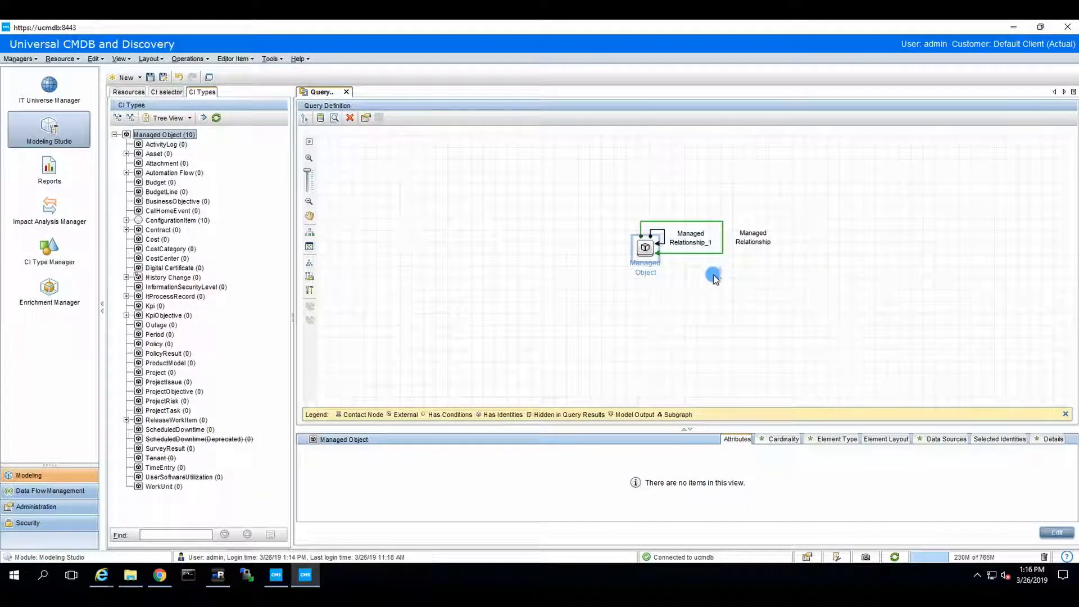
click(304, 118)
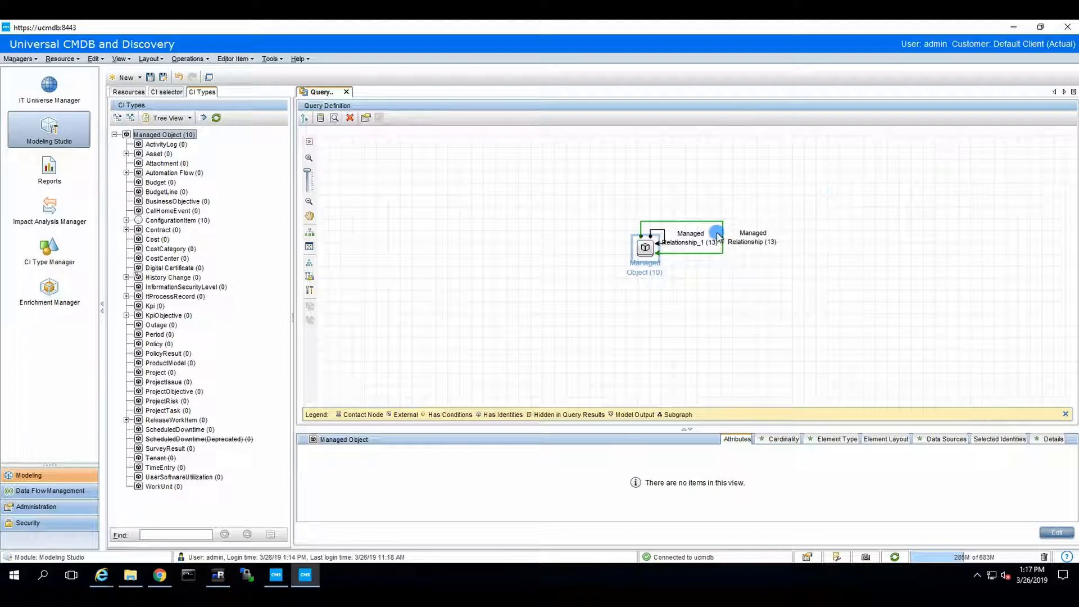
mouse_move(640, 258)
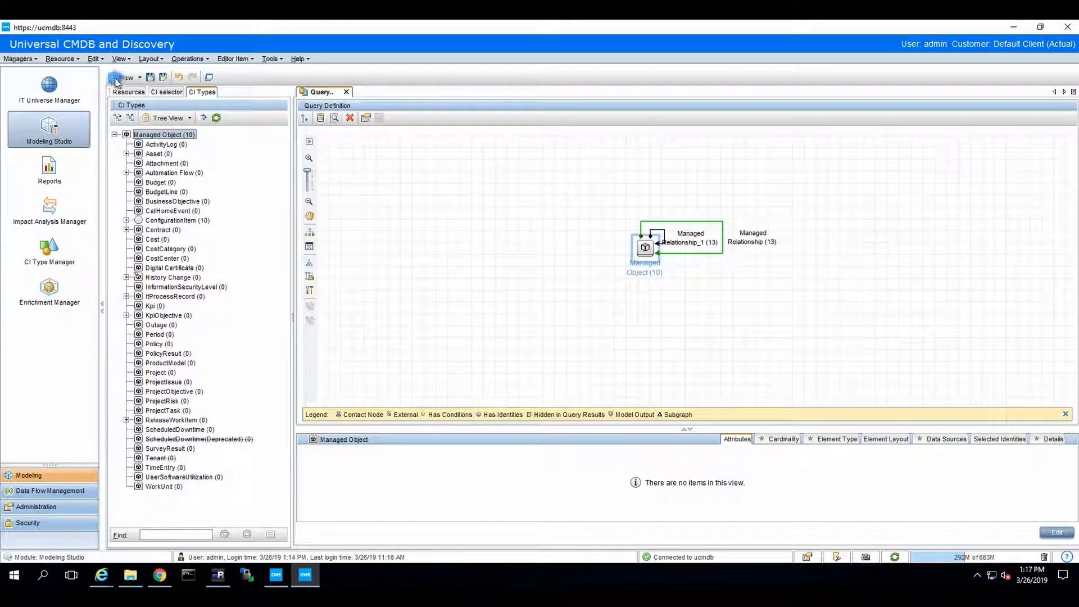
Save the query as 'UCMDB to OBM - send it all' and confirm its Integration type
click(150, 76)
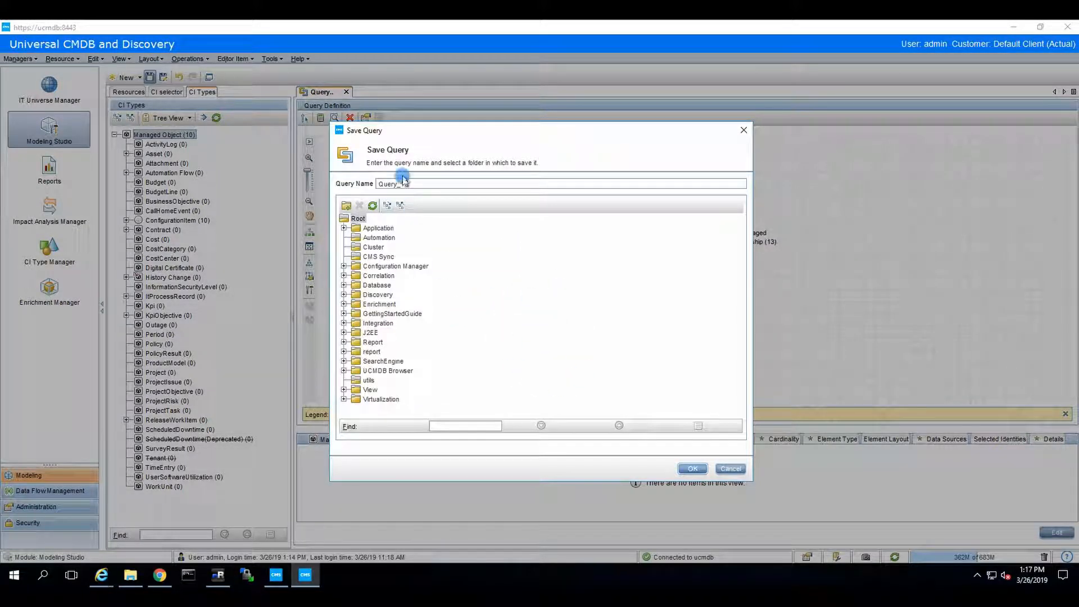
drag(423, 180, 370, 178)
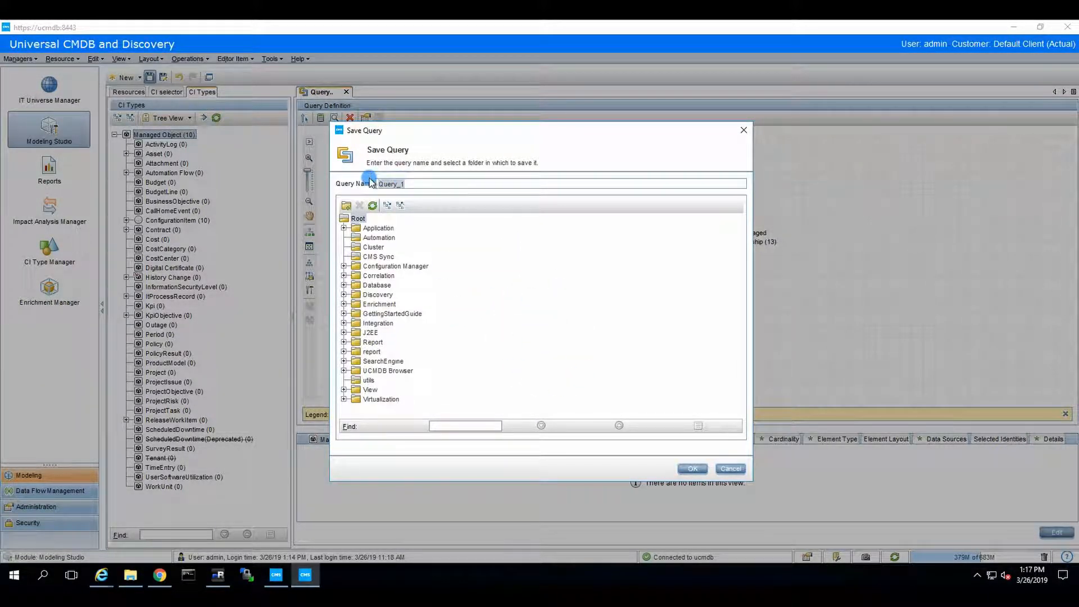
text(UCMDB to OBM)
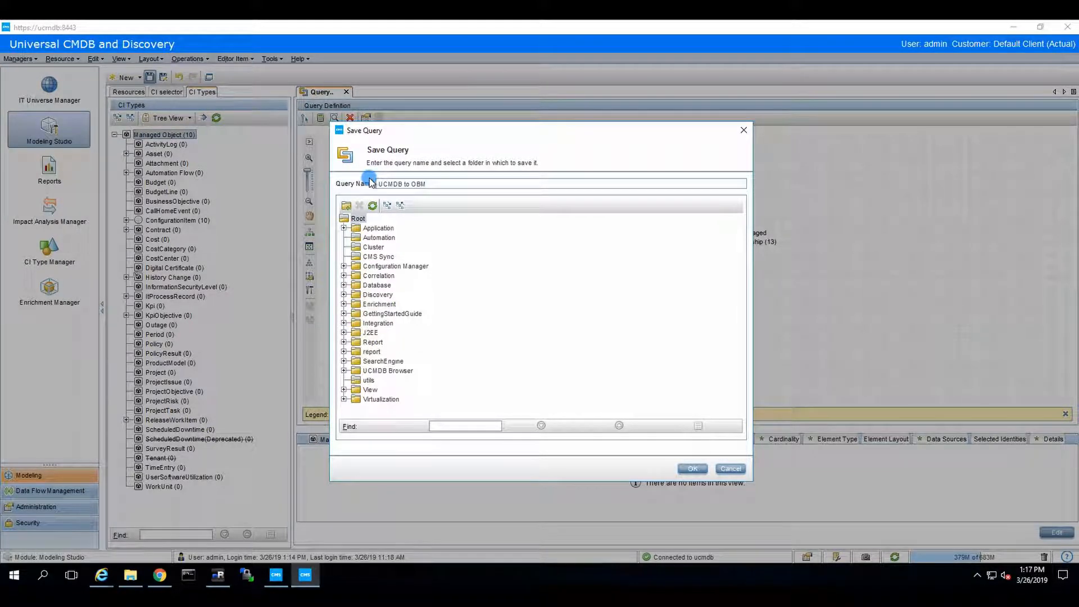
text( - send it all)
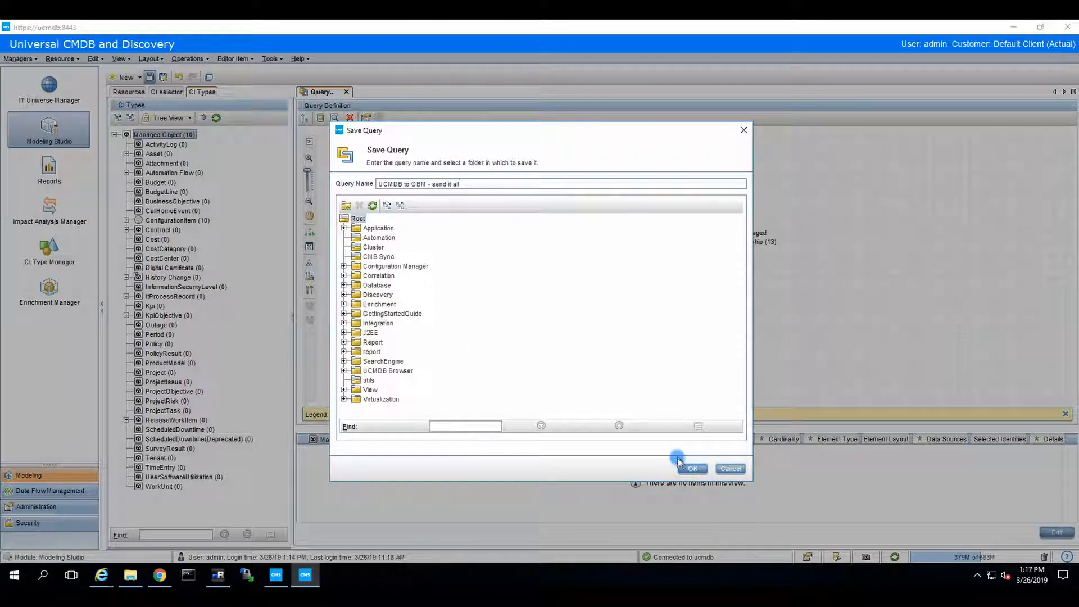
click(694, 467)
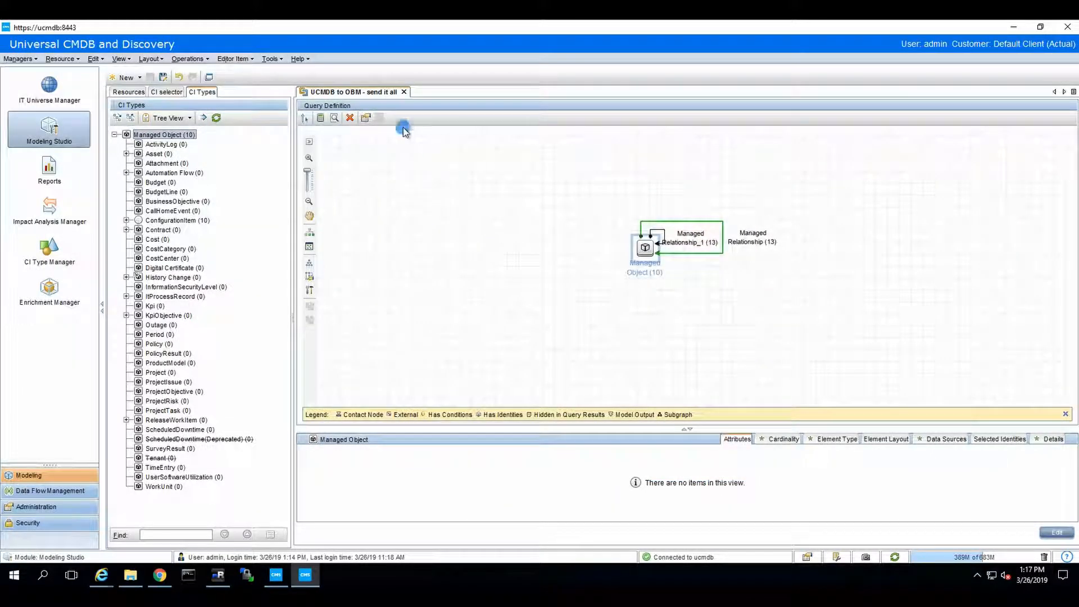
click(366, 117)
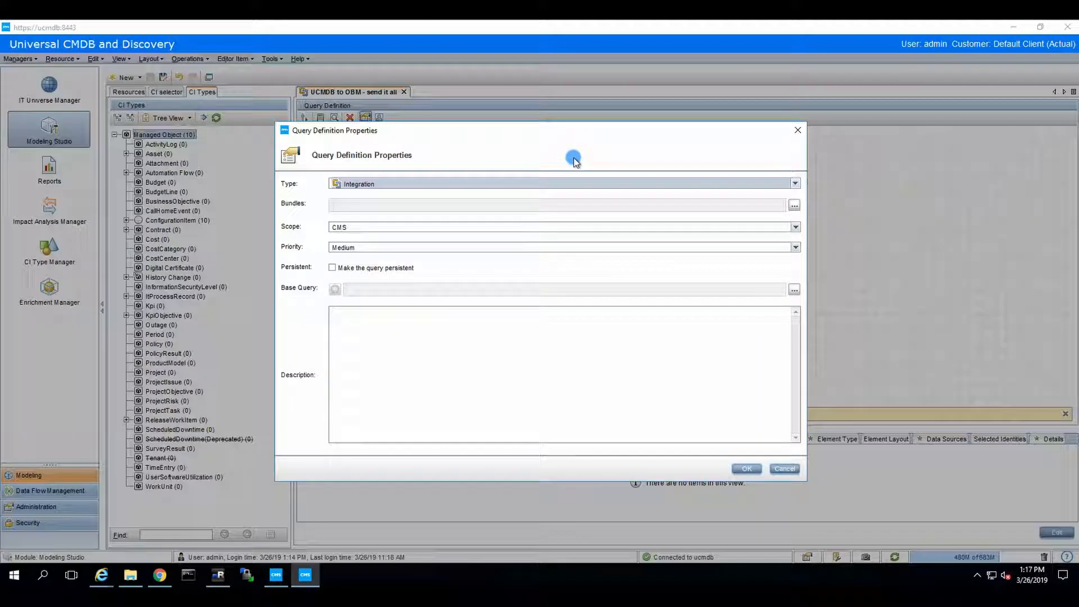
click(743, 468)
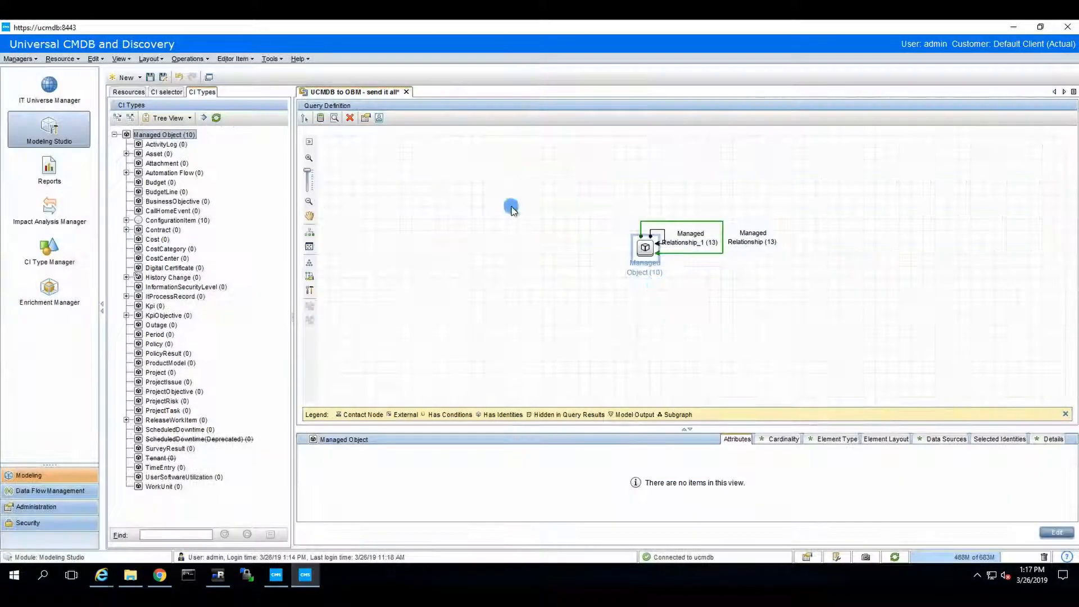
Save the query and start a new integration point named OBM in Integration Studio
click(45, 490)
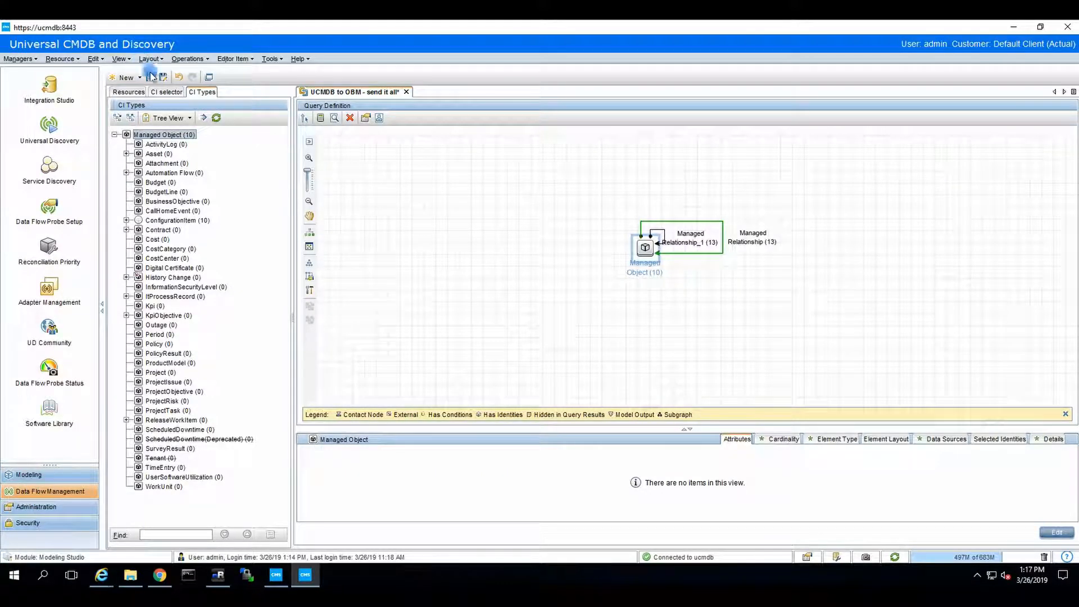
click(149, 77)
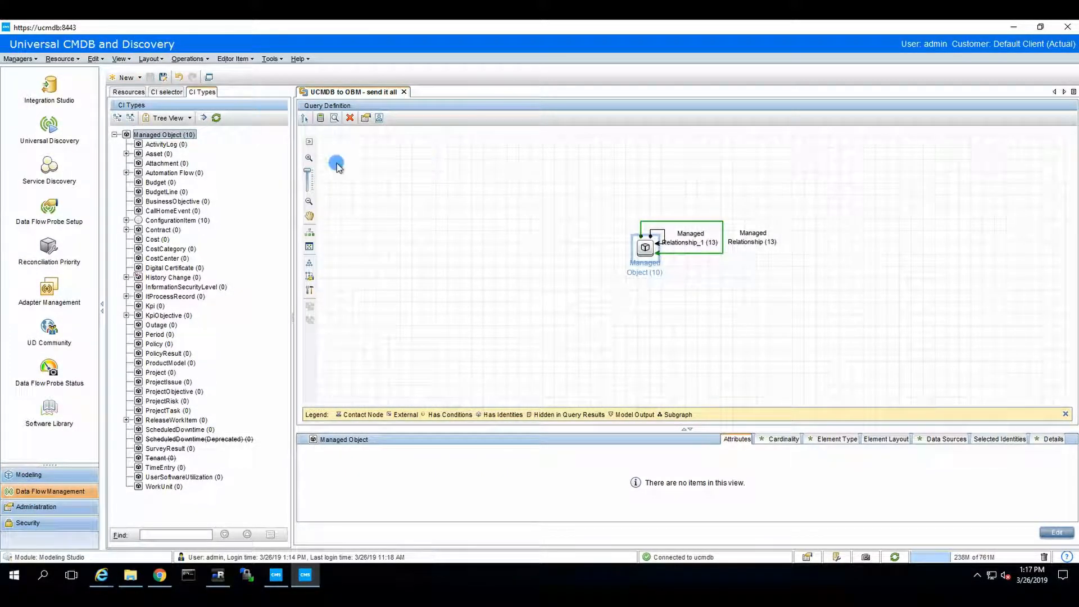
click(72, 107)
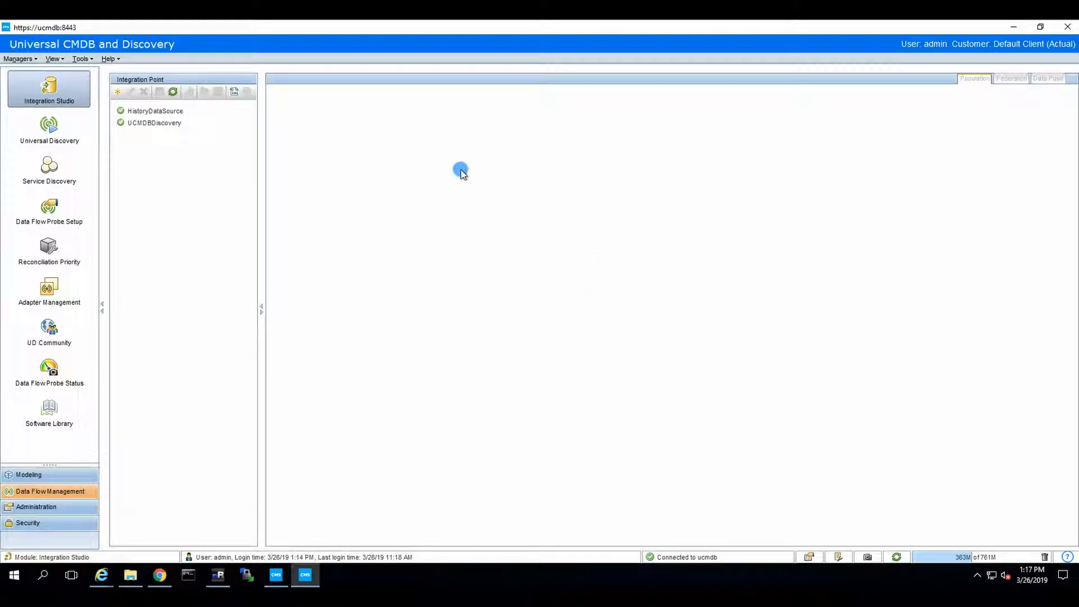
click(120, 91)
click(519, 185)
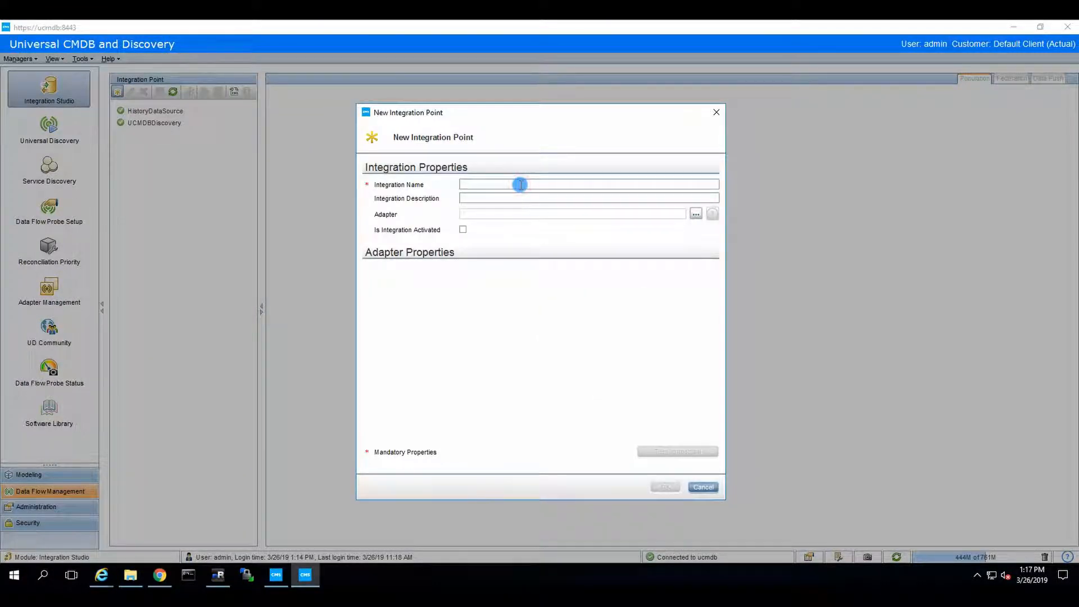
text(OBM on exclusive)
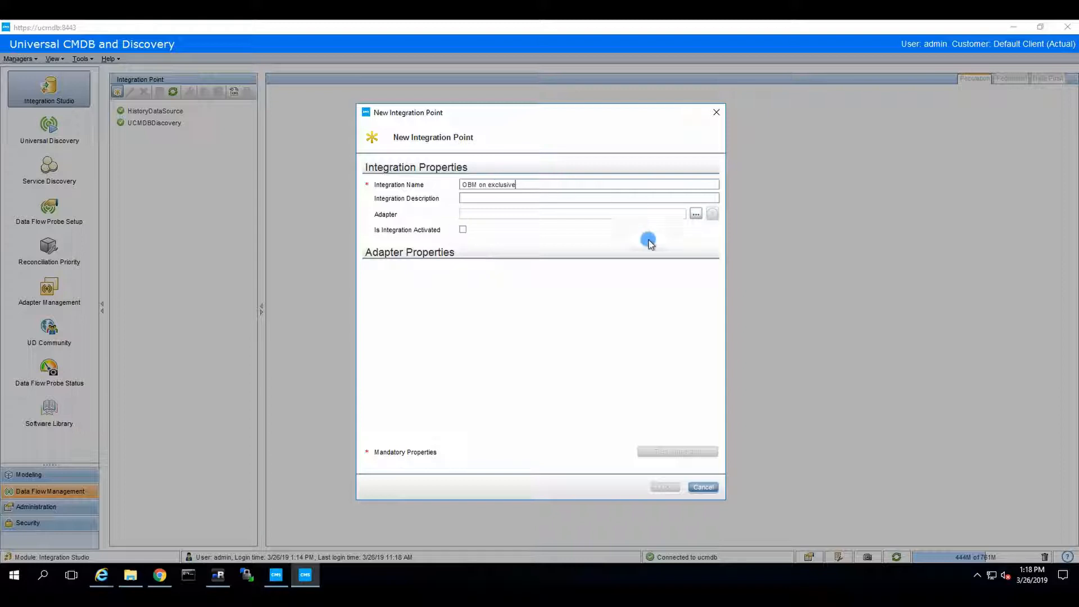
Select the 'UCMDB 10.x and later' adapter for the OBM integration point
click(696, 213)
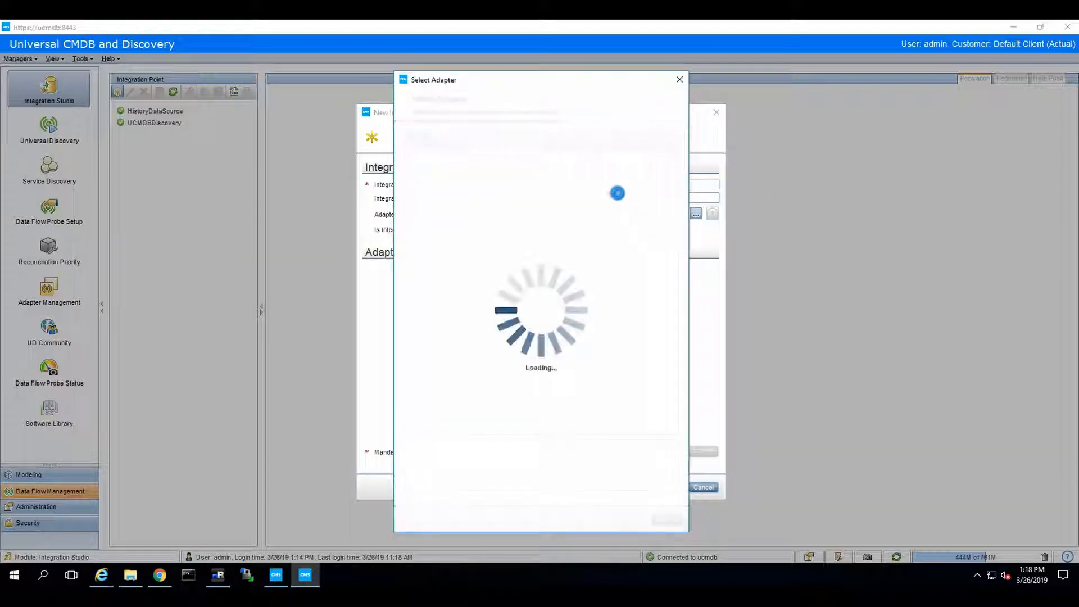
drag(669, 177, 663, 316)
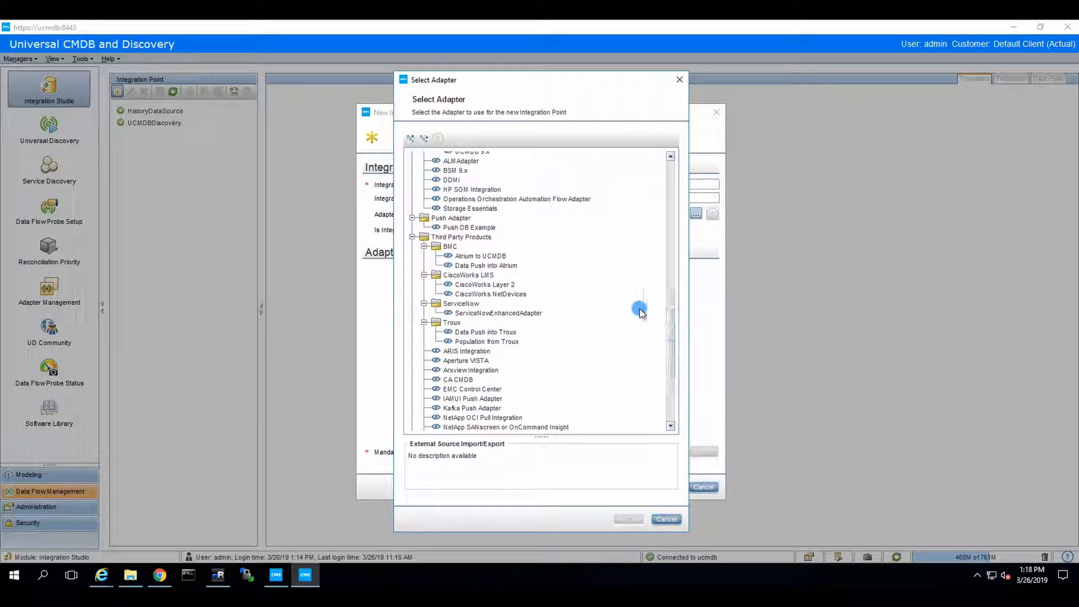
scroll(568, 301, up, 6)
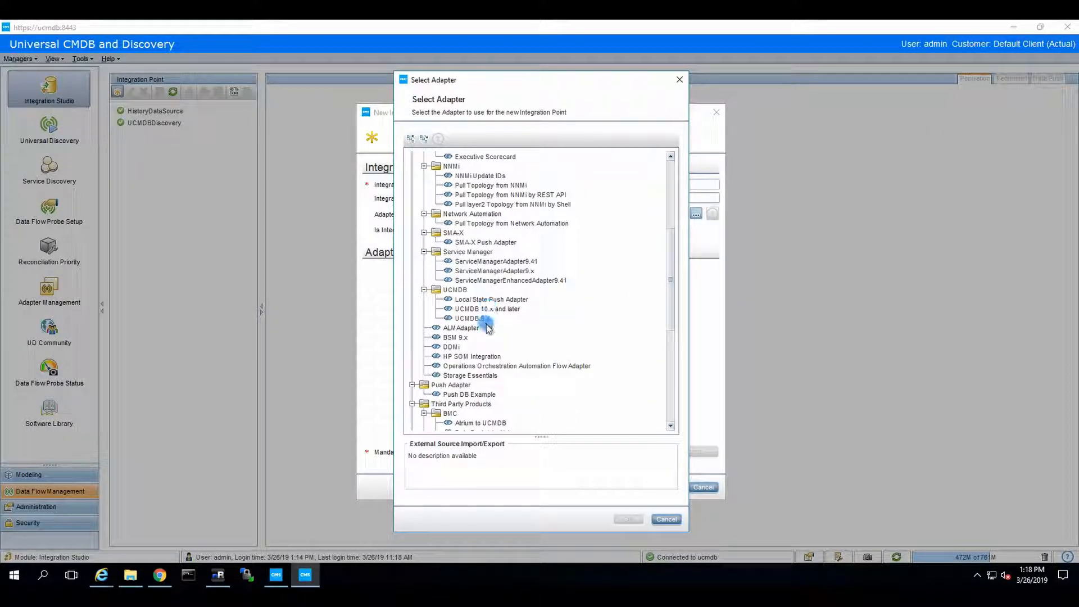
click(475, 309)
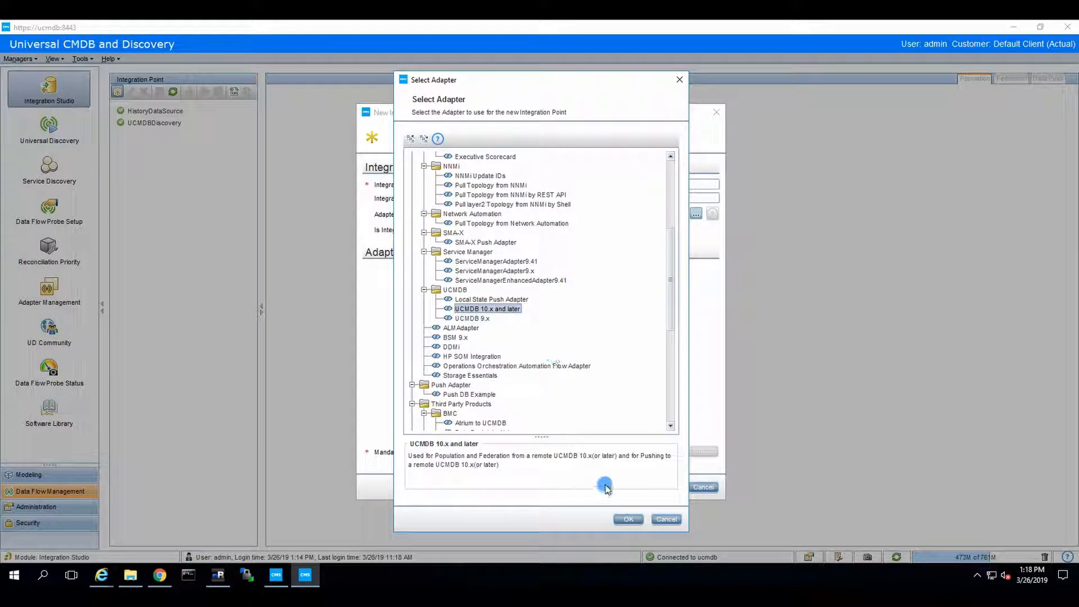
click(628, 519)
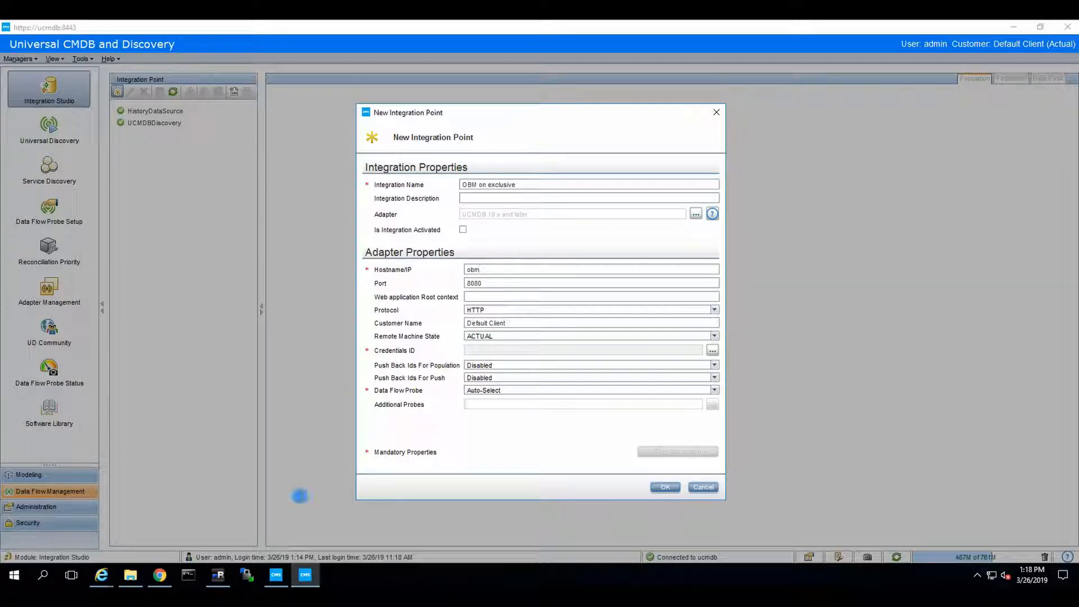
click(218, 574)
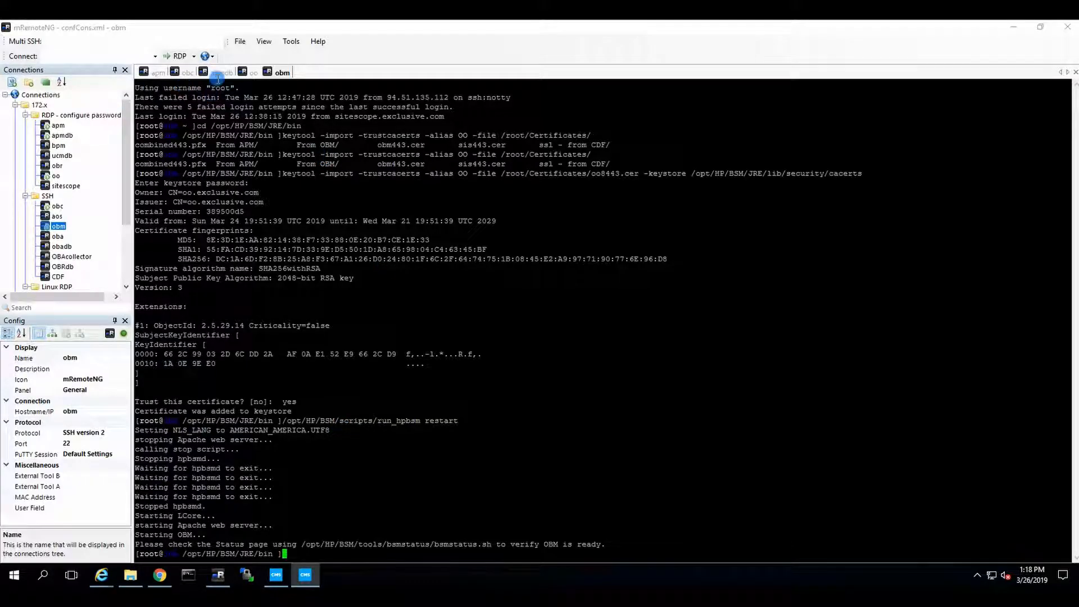
Open an RDP session to the ucmdb server and launch File Explorer there
double_click(62, 155)
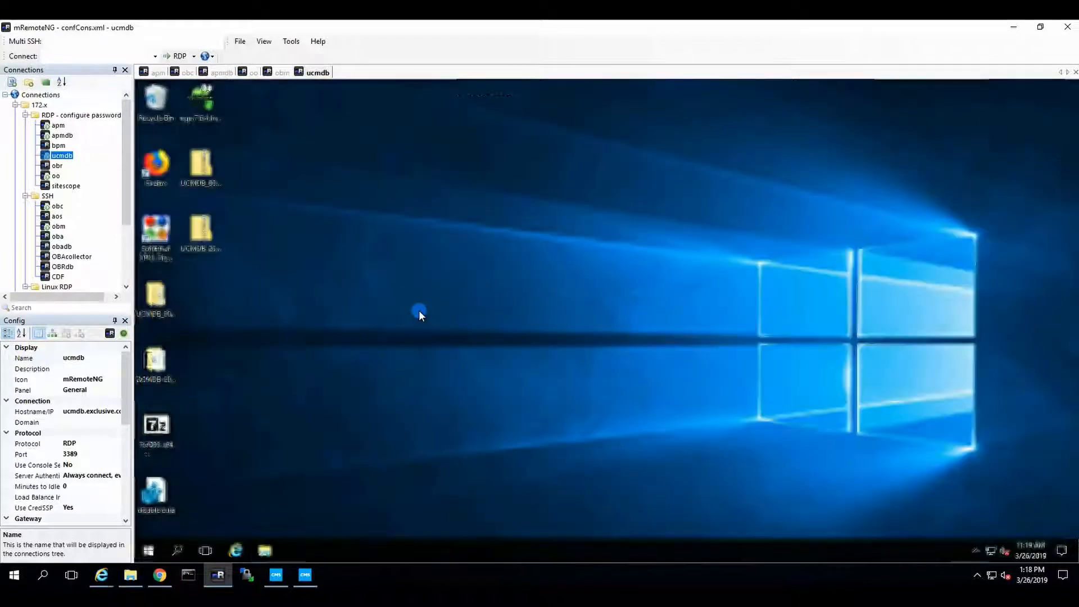
click(267, 552)
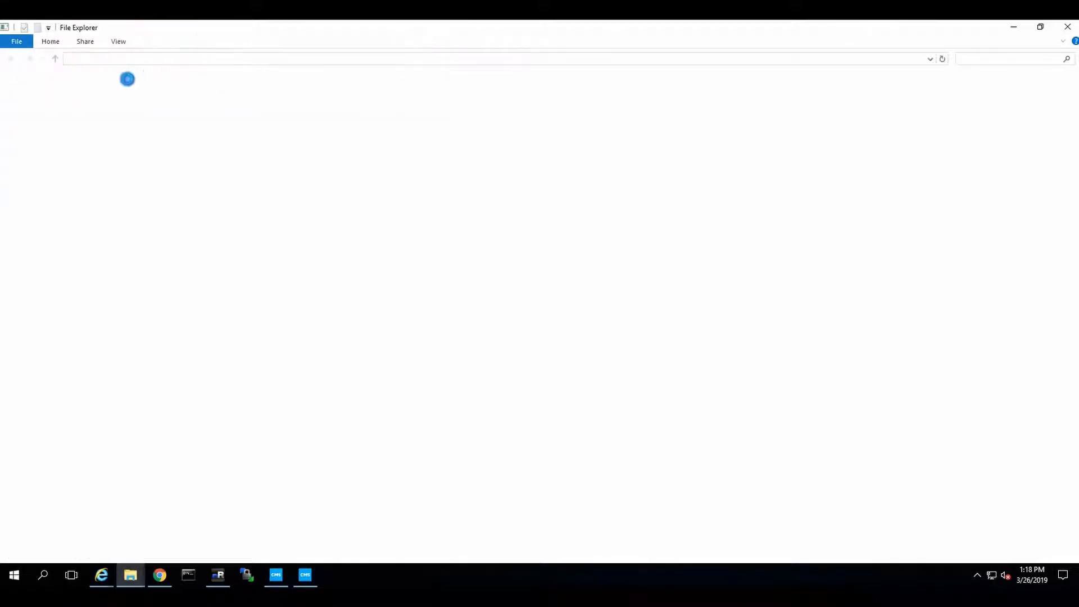
Copy the Certificates folder from Documents and paste it onto the ucmdb server's C: drive
click(48, 129)
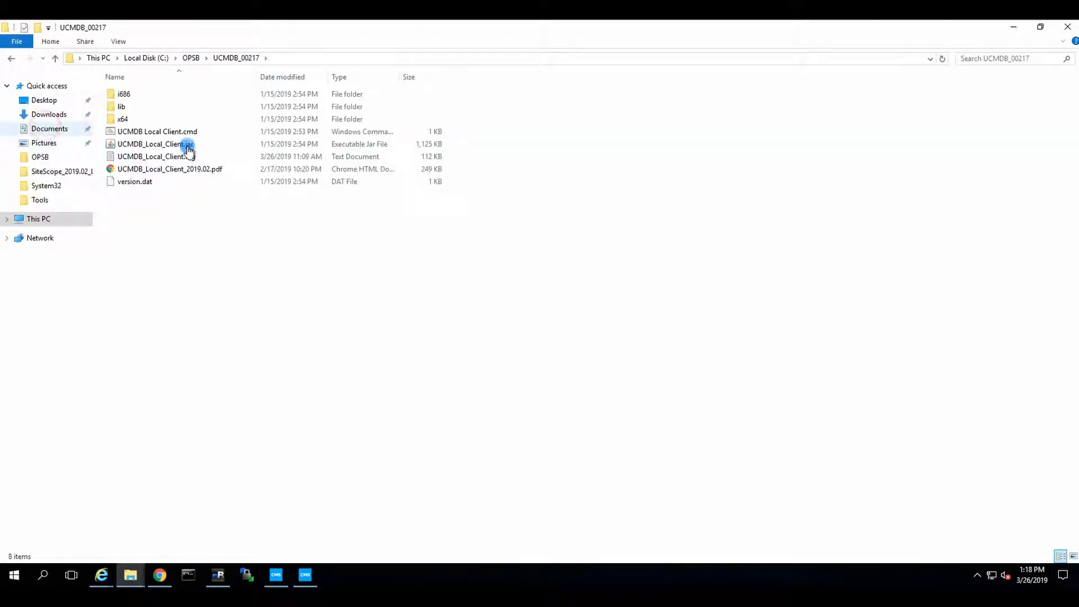
click(133, 93)
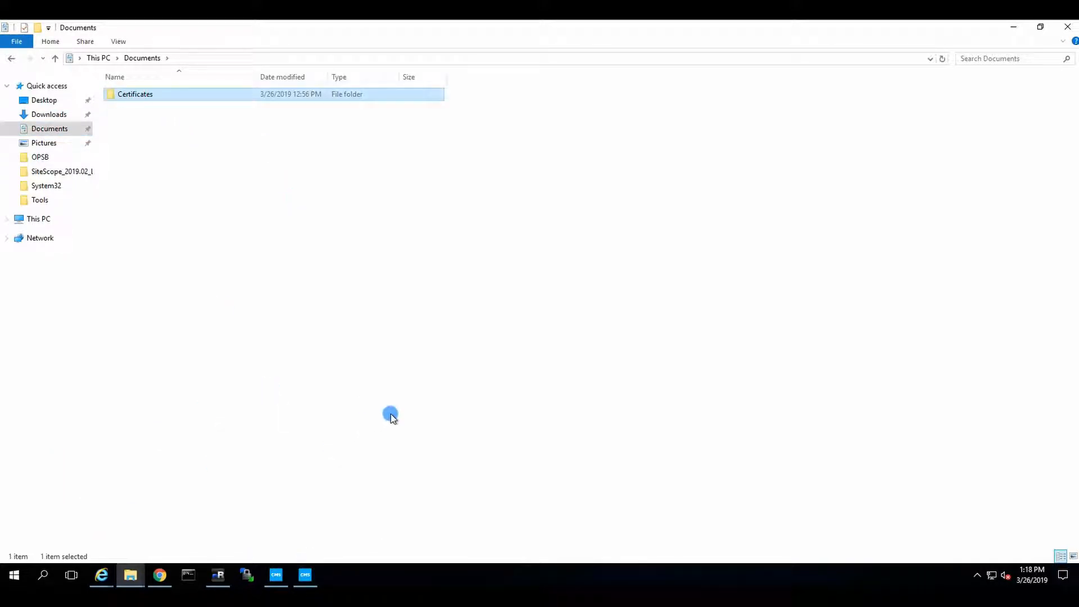
click(217, 582)
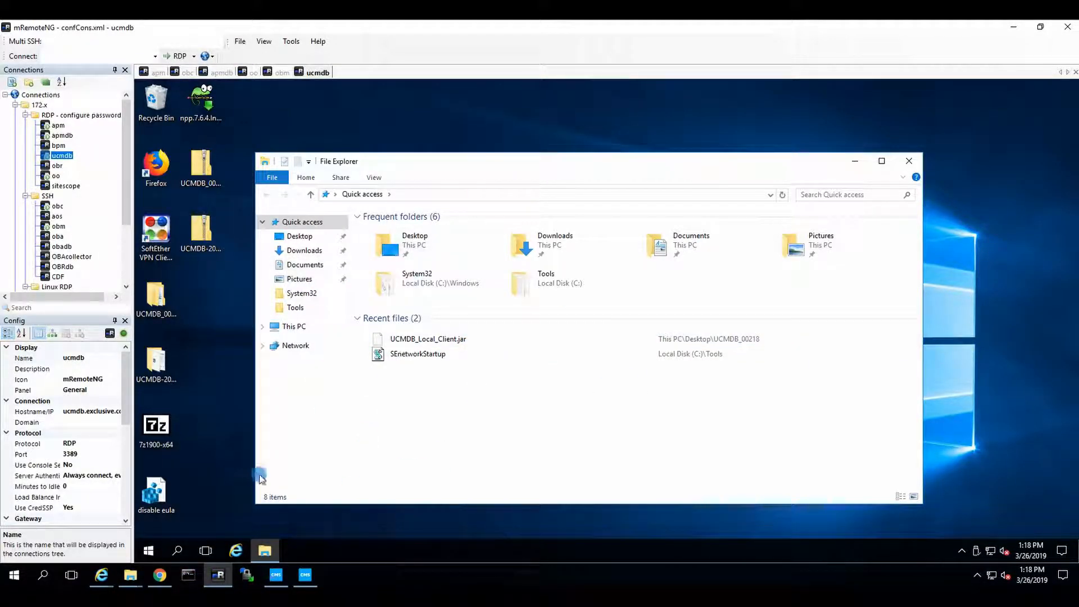
click(554, 281)
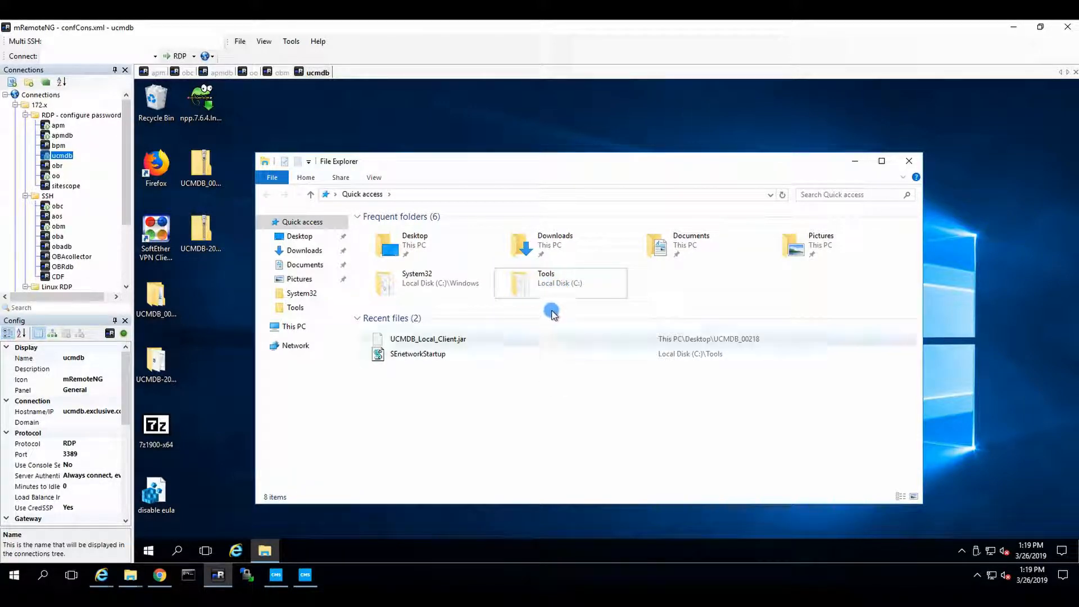
double_click(559, 283)
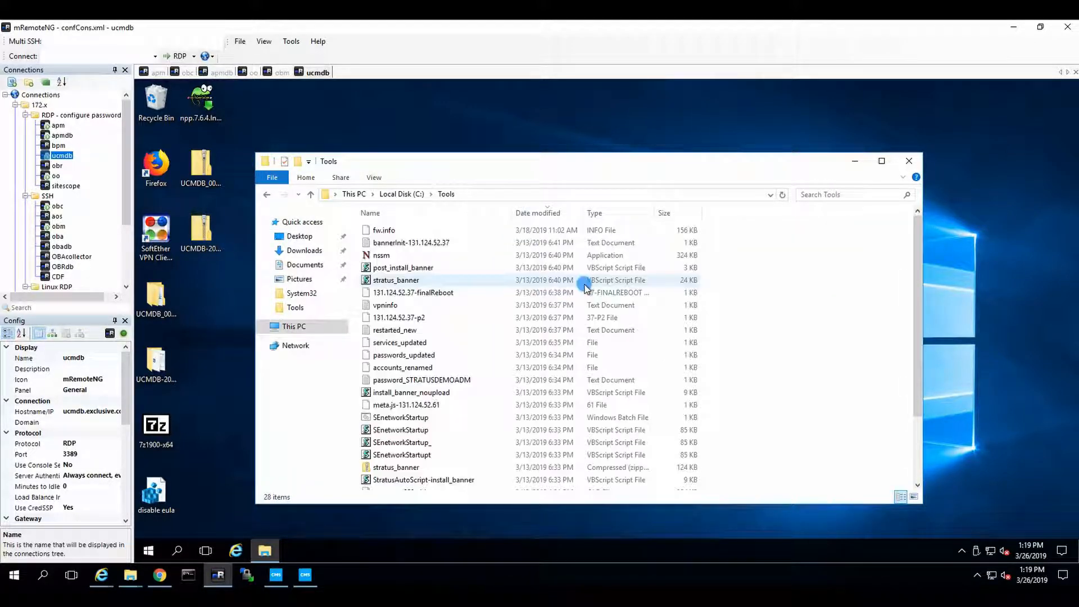
click(400, 193)
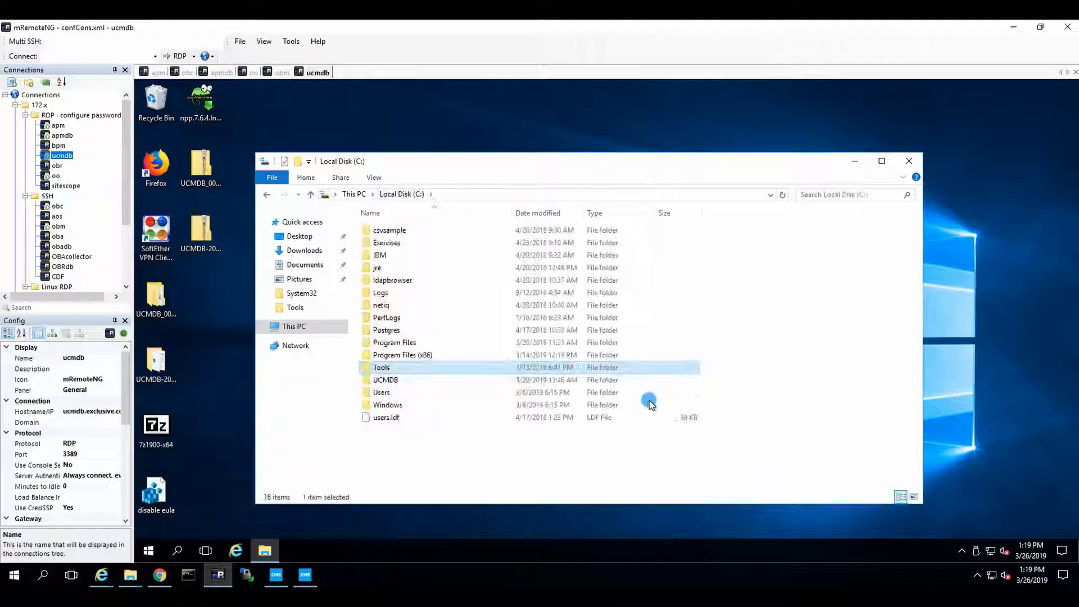
click(482, 452)
key(ctrl+v)
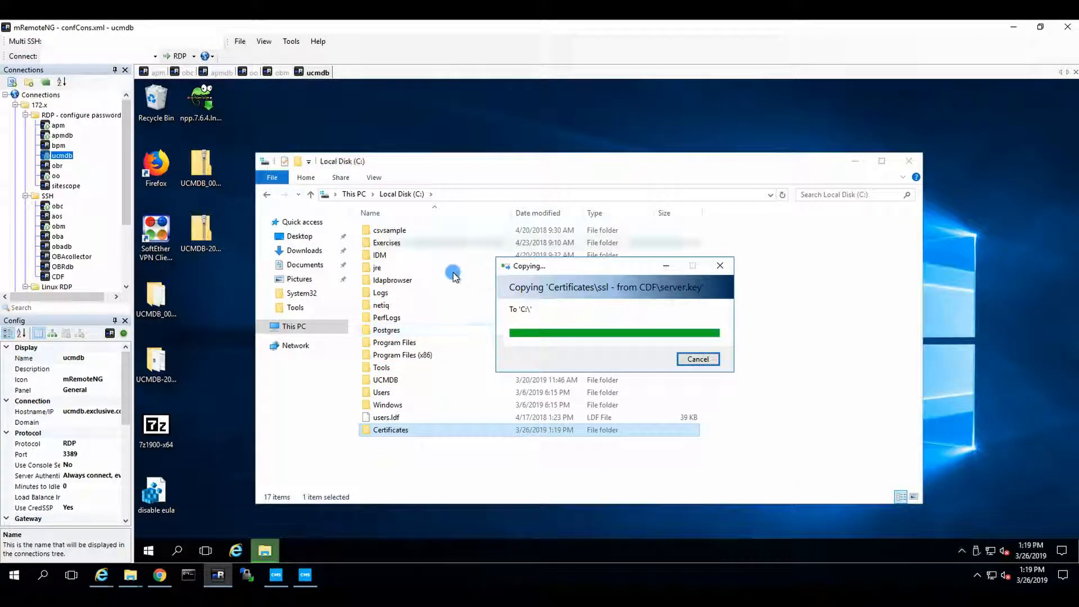
Browse to C:\UCMDB\DataFlowProbe on the ucmdb server
double_click(380, 381)
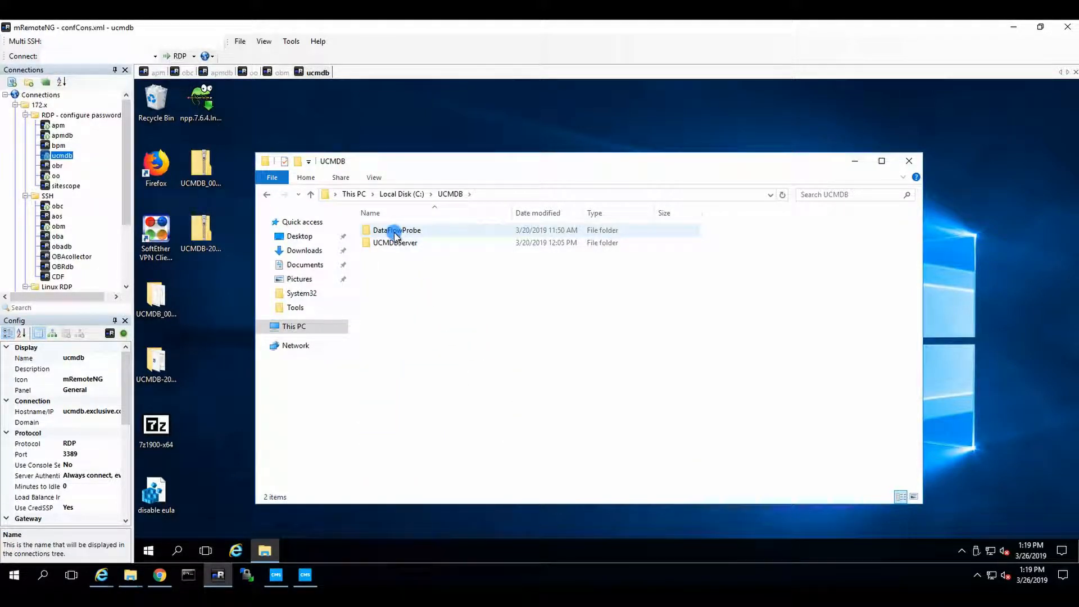
double_click(405, 230)
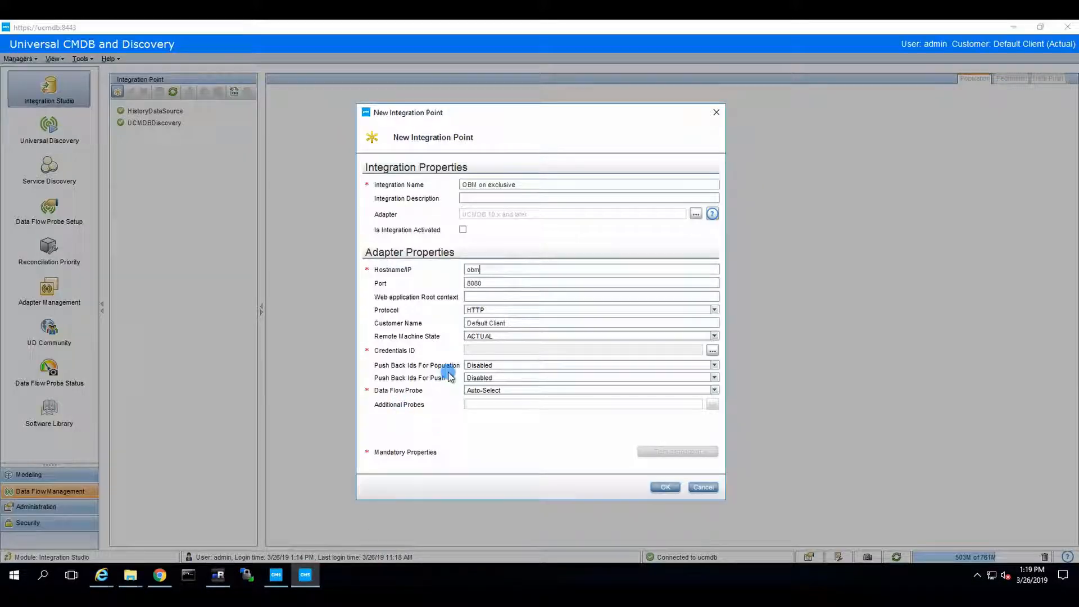
click(306, 574)
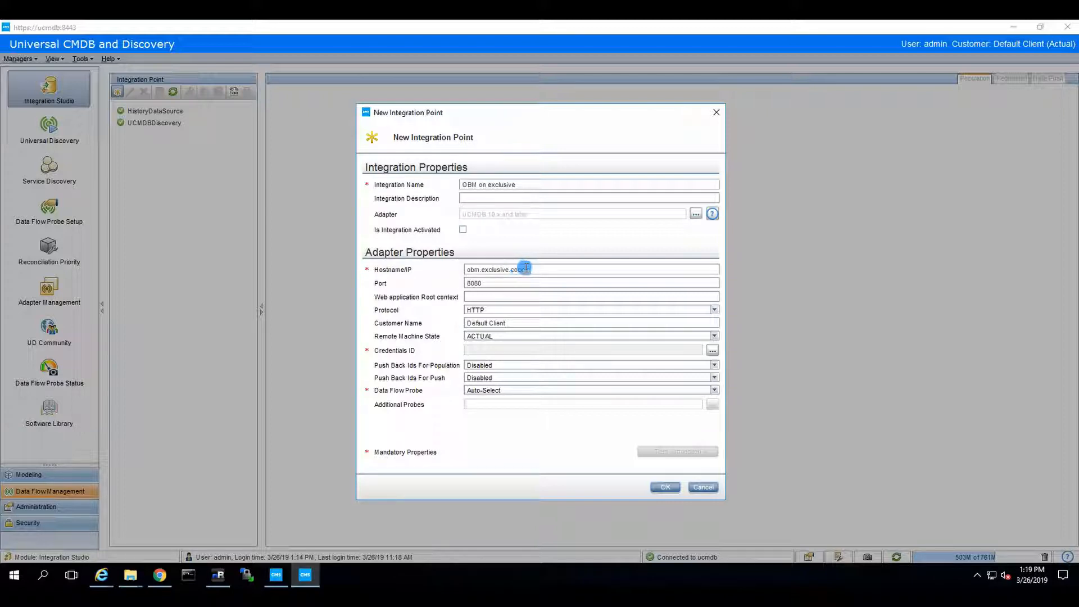
Set the integration point's port to 8443 and its protocol to HTTPS (SSL)
double_click(504, 280)
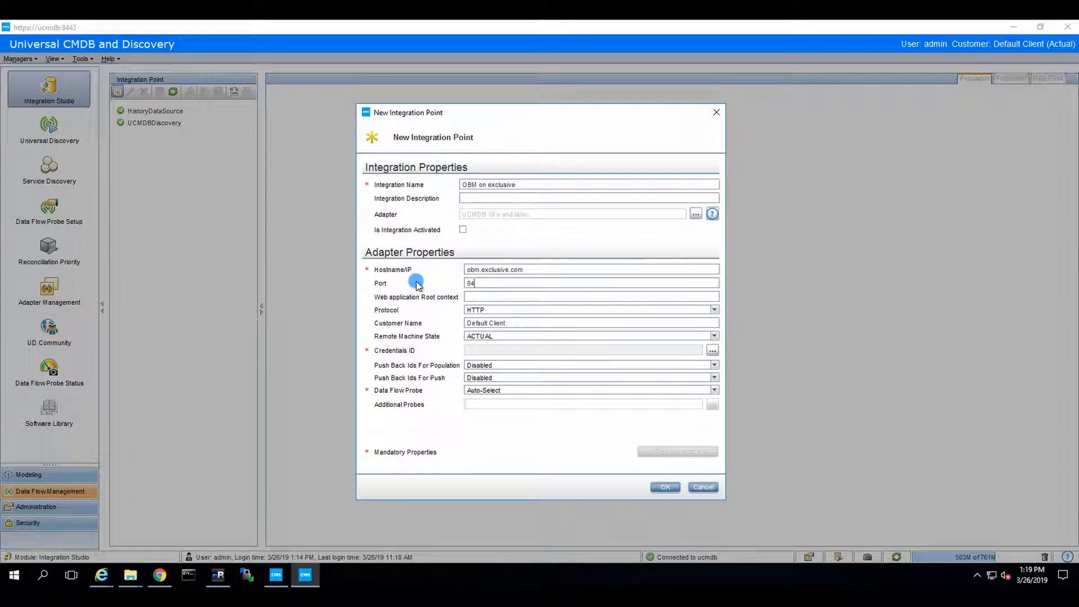
text(8443)
click(592, 308)
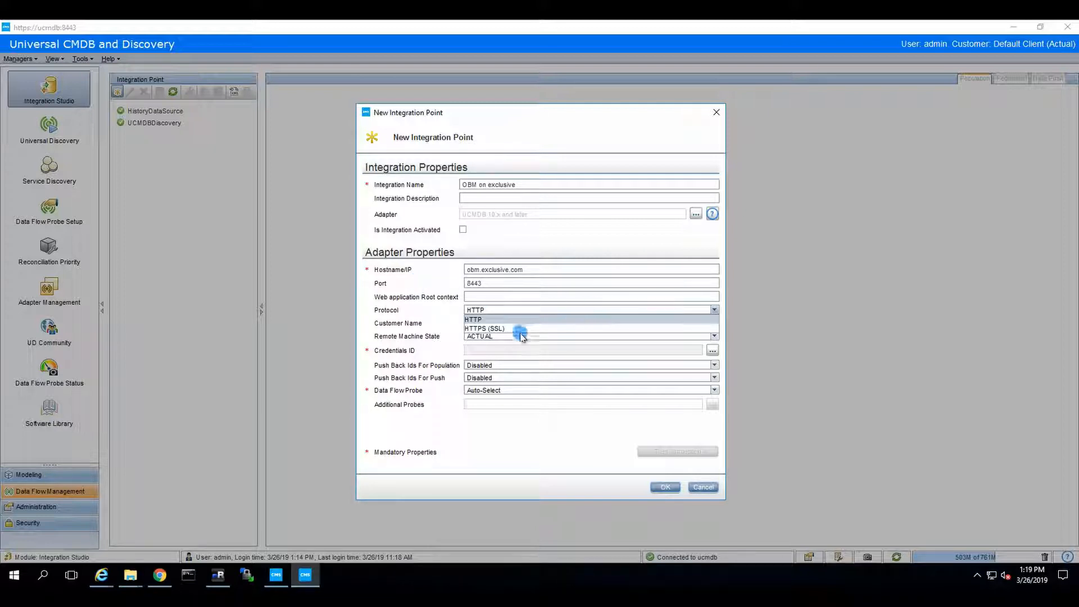
click(504, 329)
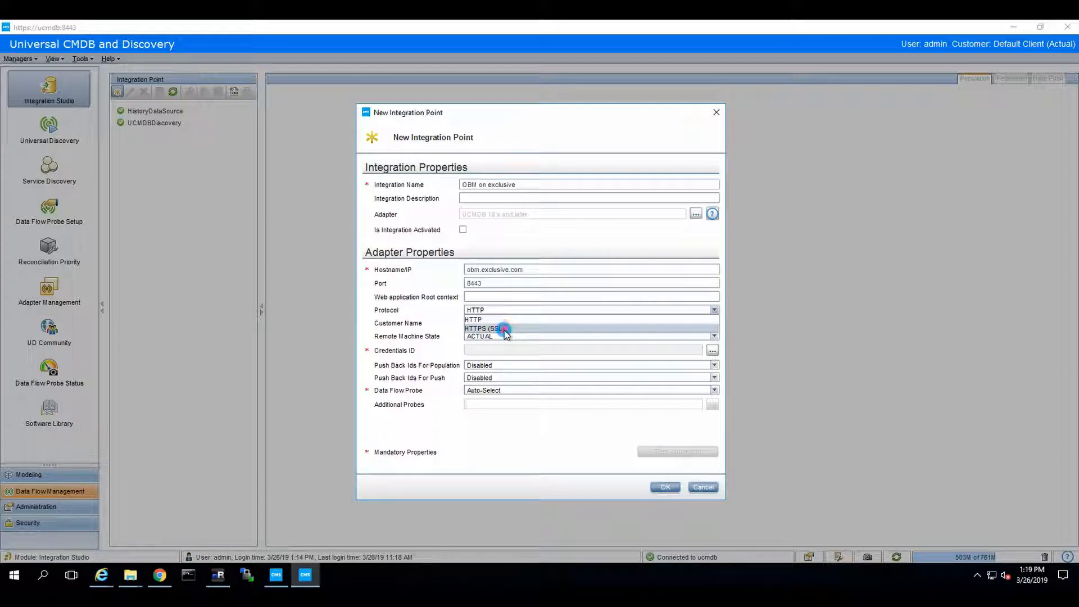
click(716, 350)
Create a Generic Protocol credential with the admin username and a password, and use it for the integration point
click(366, 206)
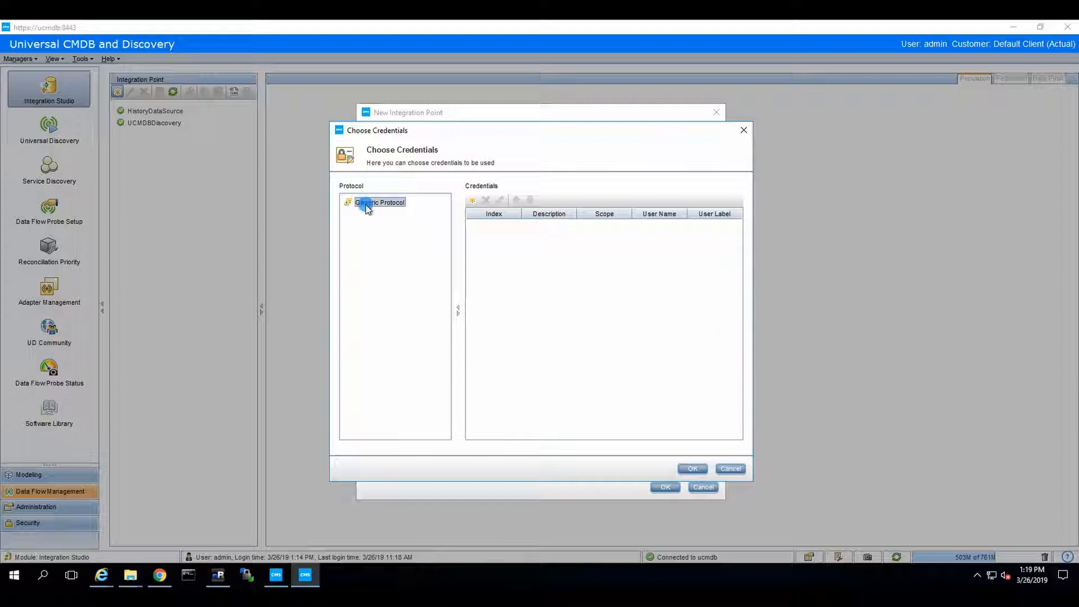
click(472, 200)
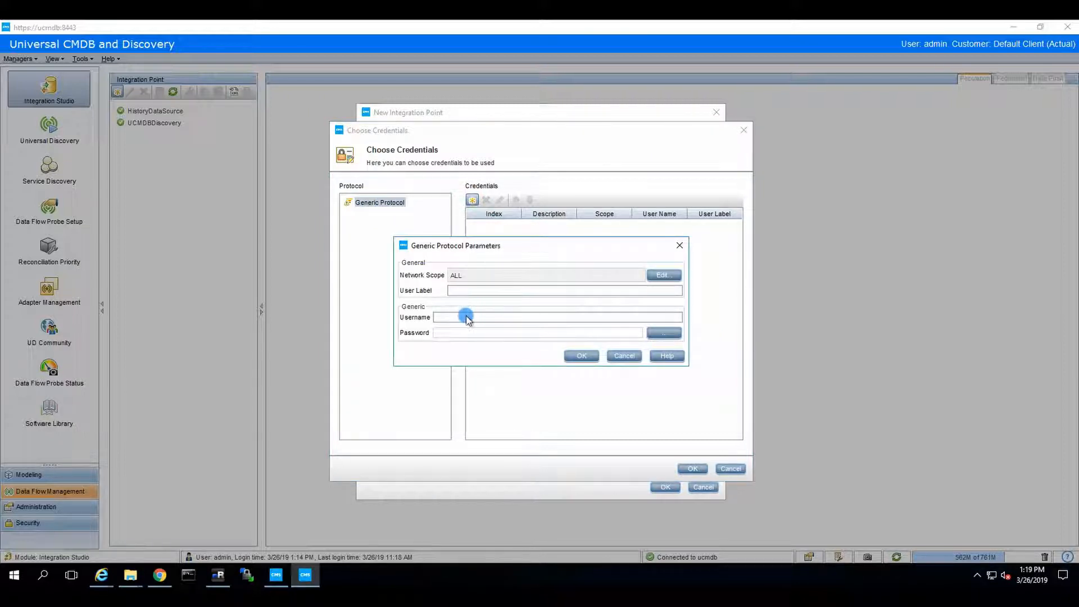
click(466, 316)
click(664, 333)
click(574, 316)
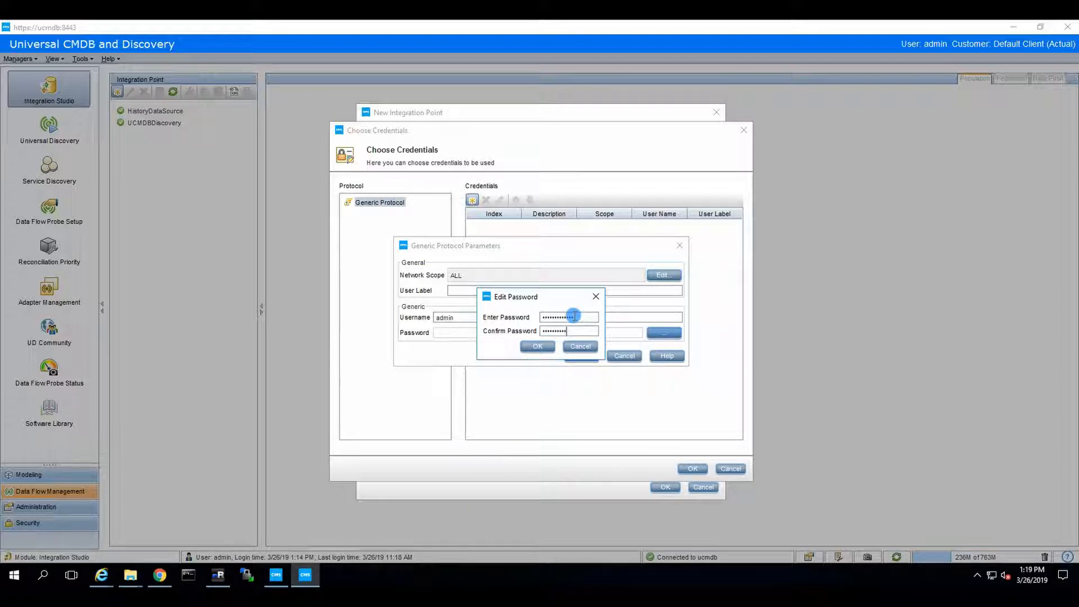
click(538, 348)
click(556, 340)
click(578, 355)
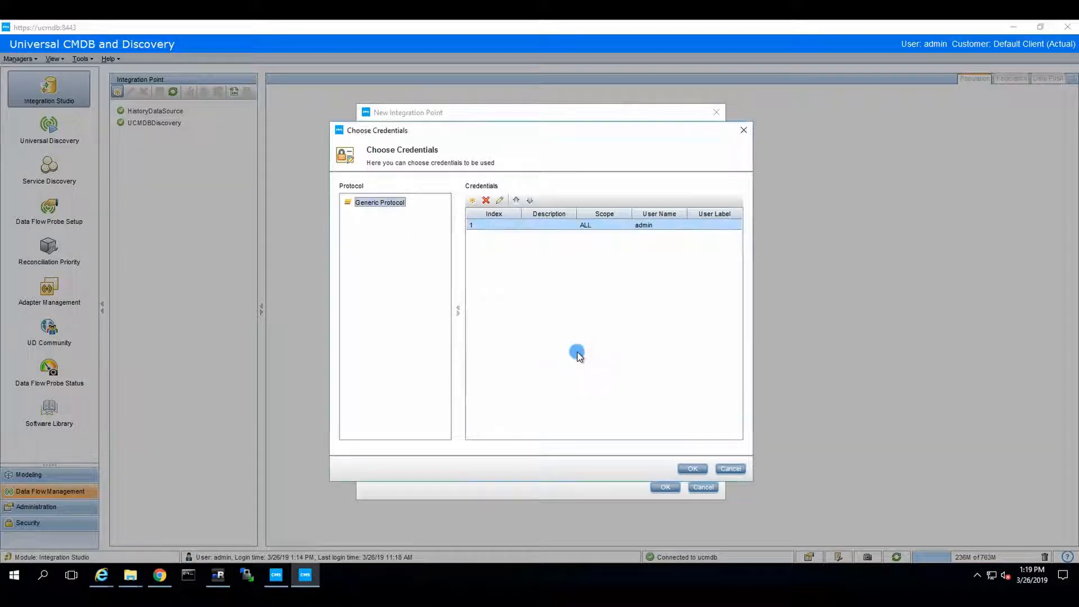
click(693, 469)
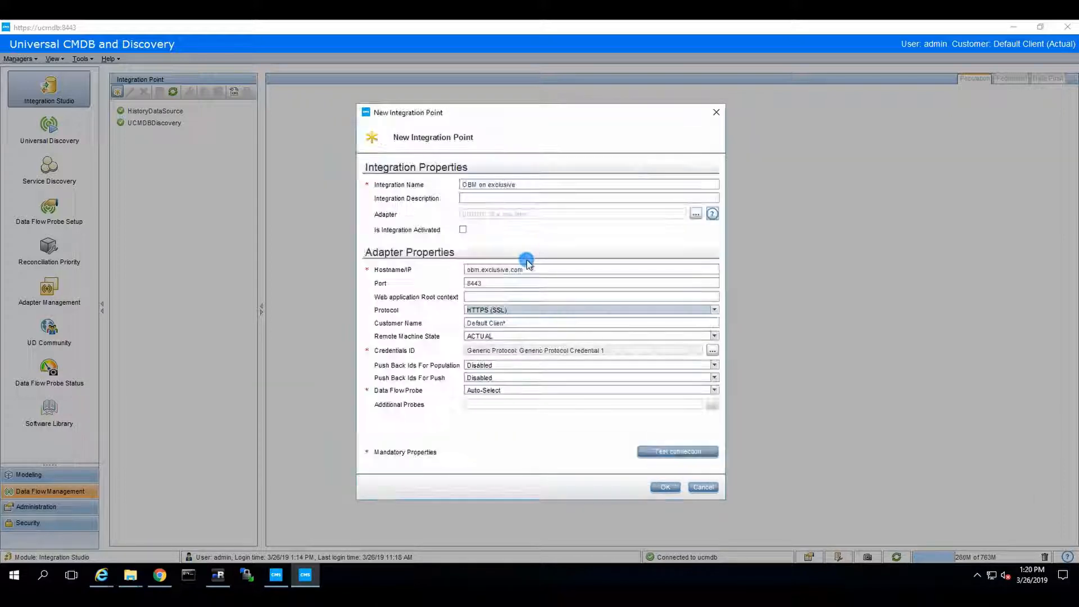
click(568, 391)
click(585, 400)
click(665, 452)
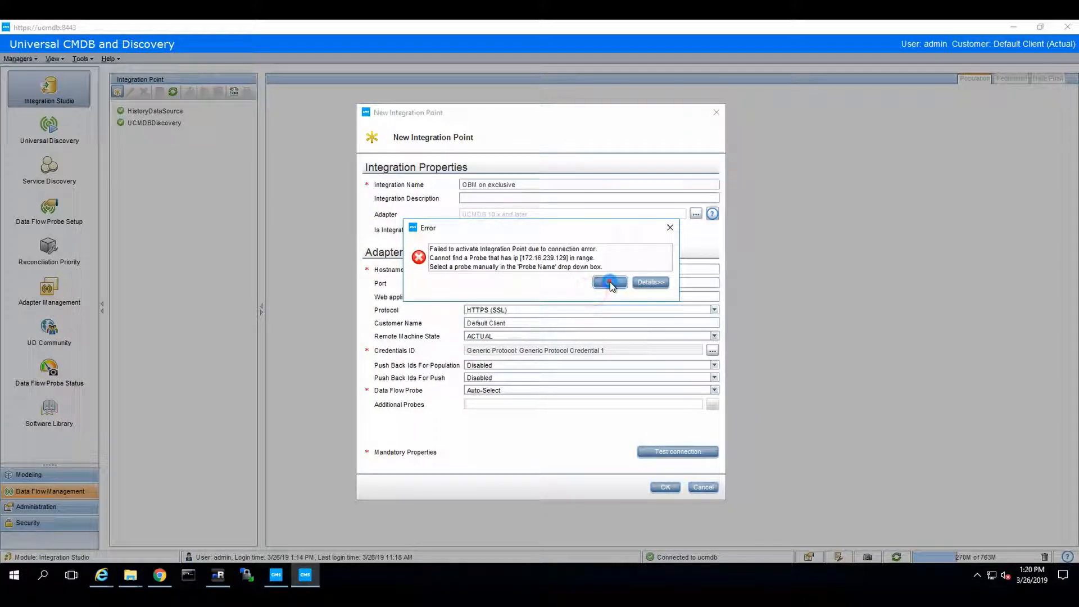
click(611, 283)
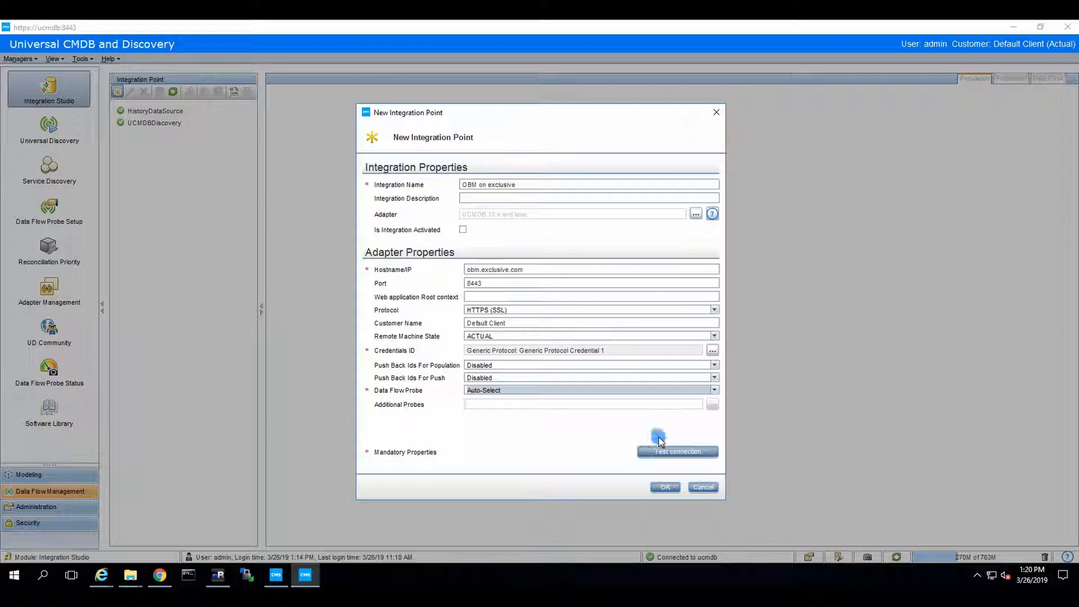
click(668, 451)
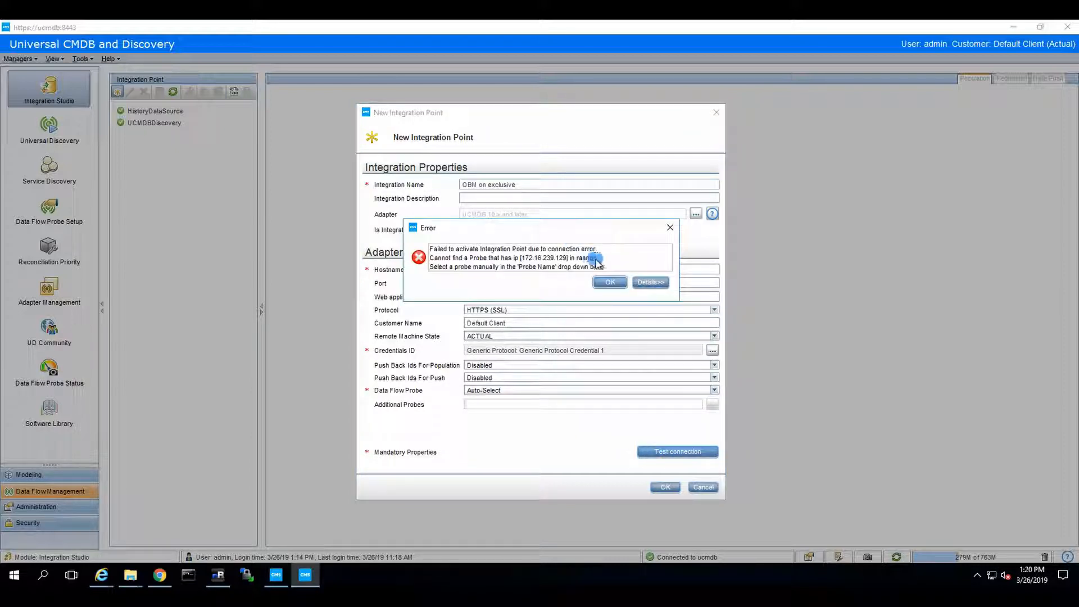
click(642, 284)
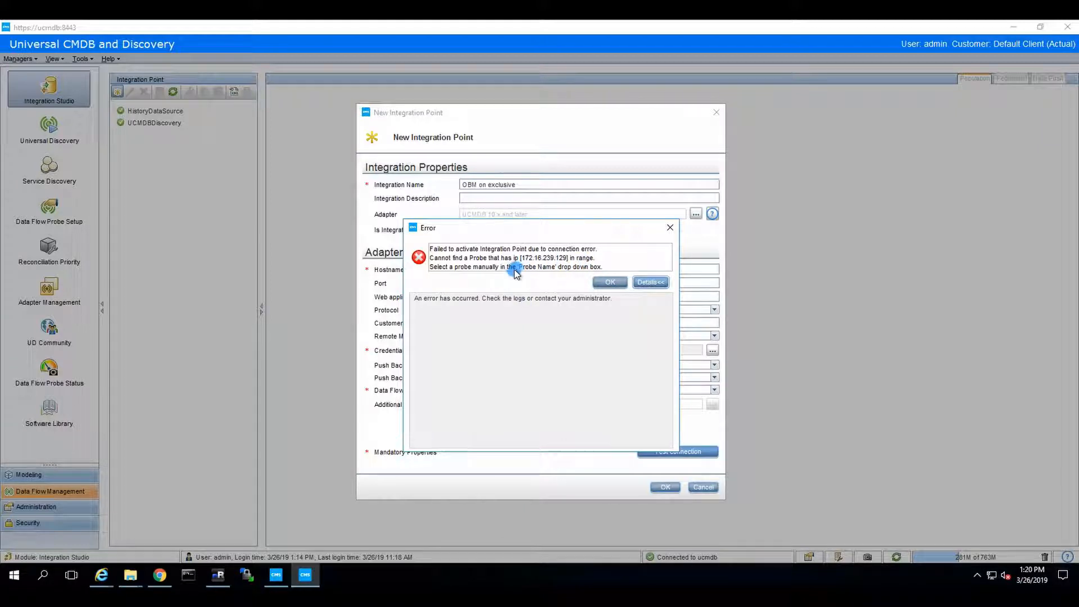
click(610, 281)
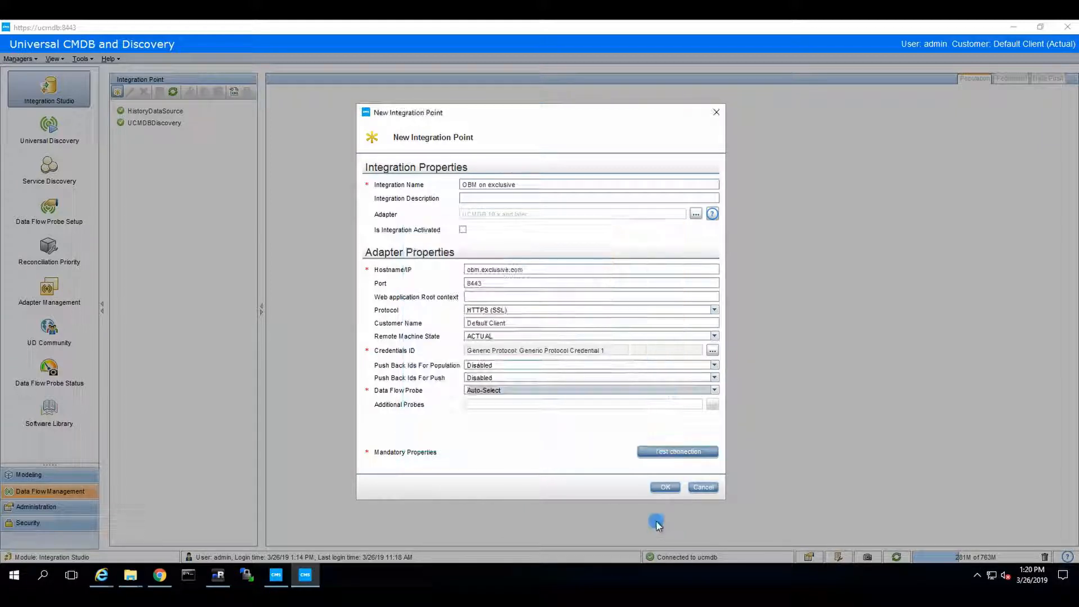
Save the OBM on exclusive integration point and show Data Flow Probe Setup with DefaultDomain(Default) expanded
click(664, 486)
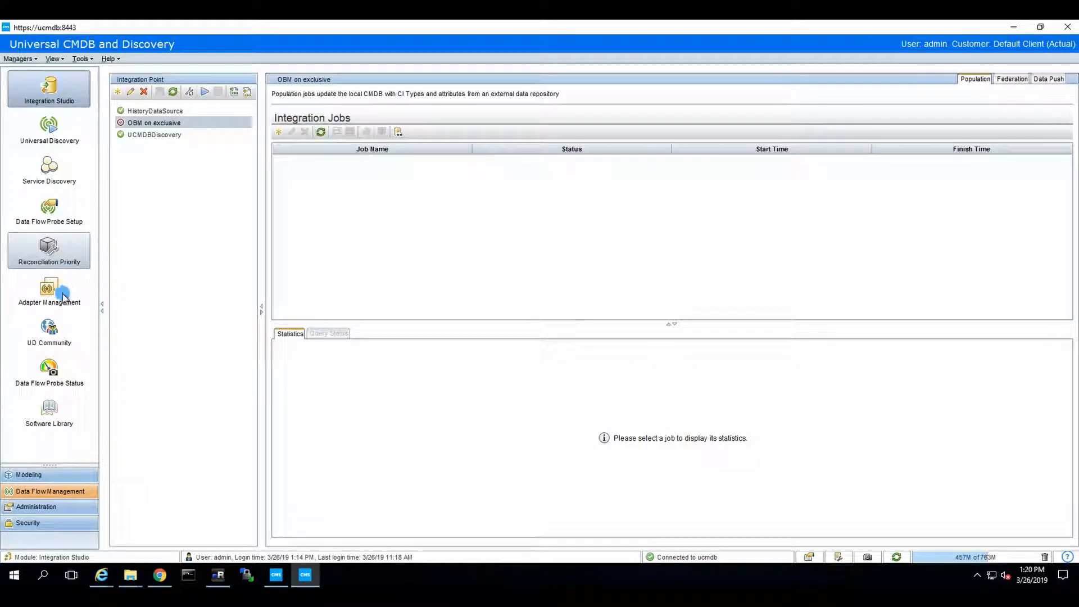
click(61, 294)
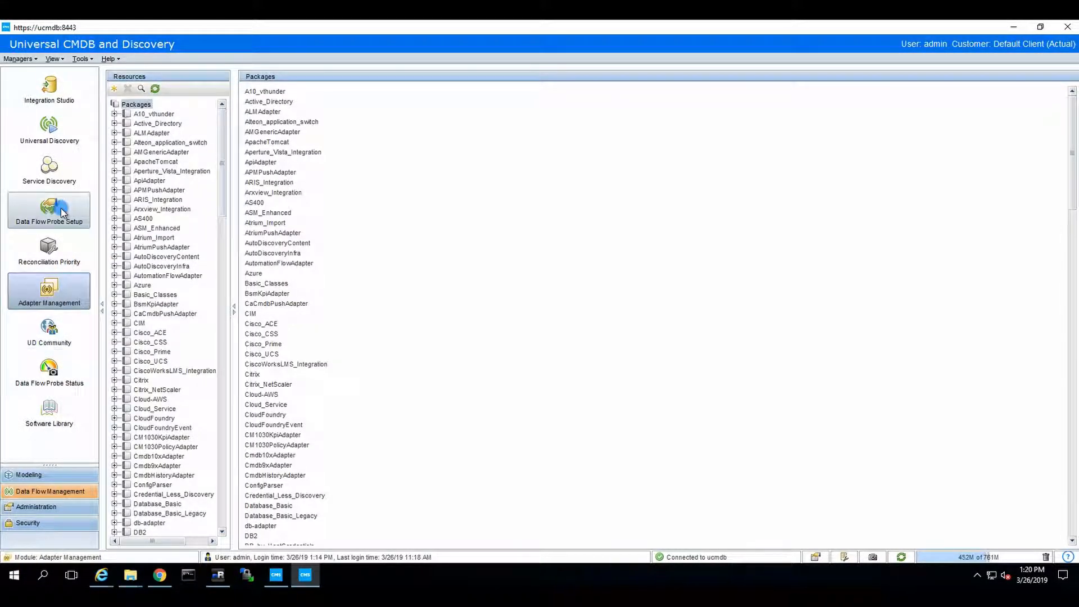
click(62, 212)
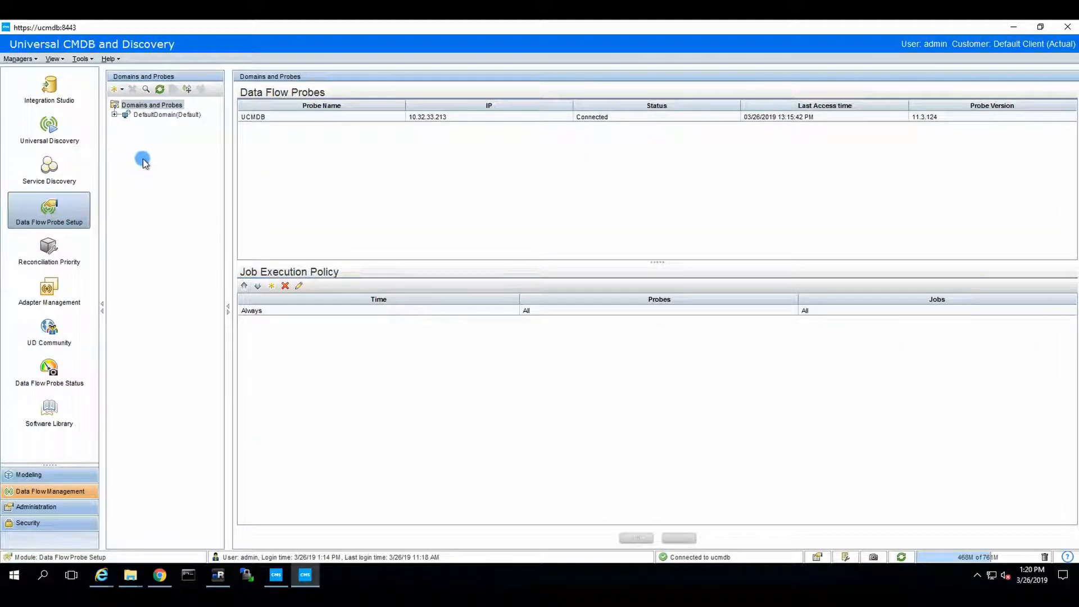
click(117, 114)
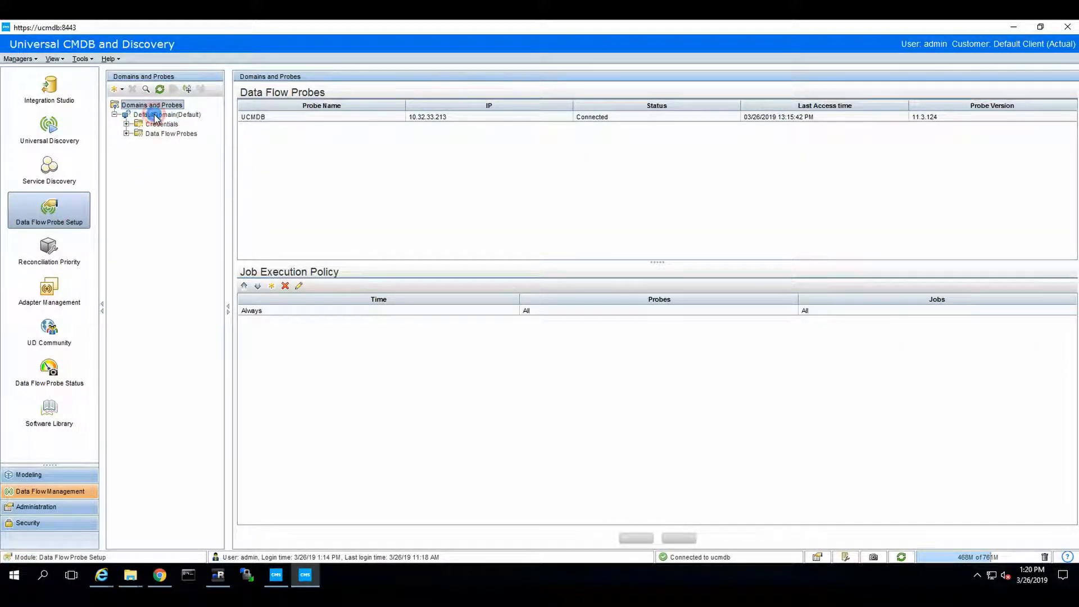
click(153, 114)
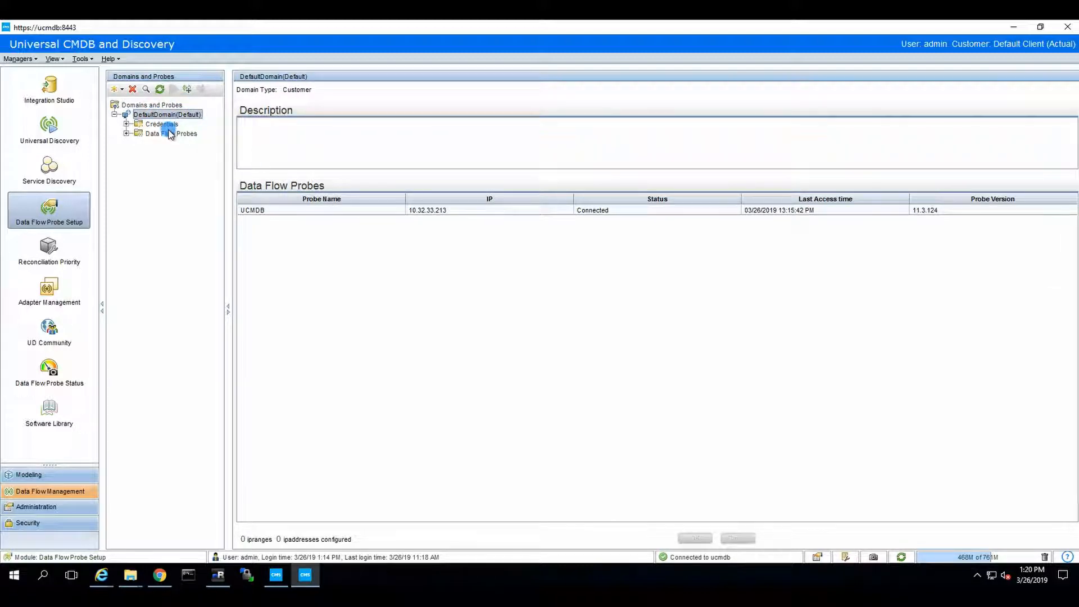
Add the range 172.16.239.1–172.16.239.255 to the UCMDB probe and save, accepting the out-of-range warning
click(126, 133)
click(169, 143)
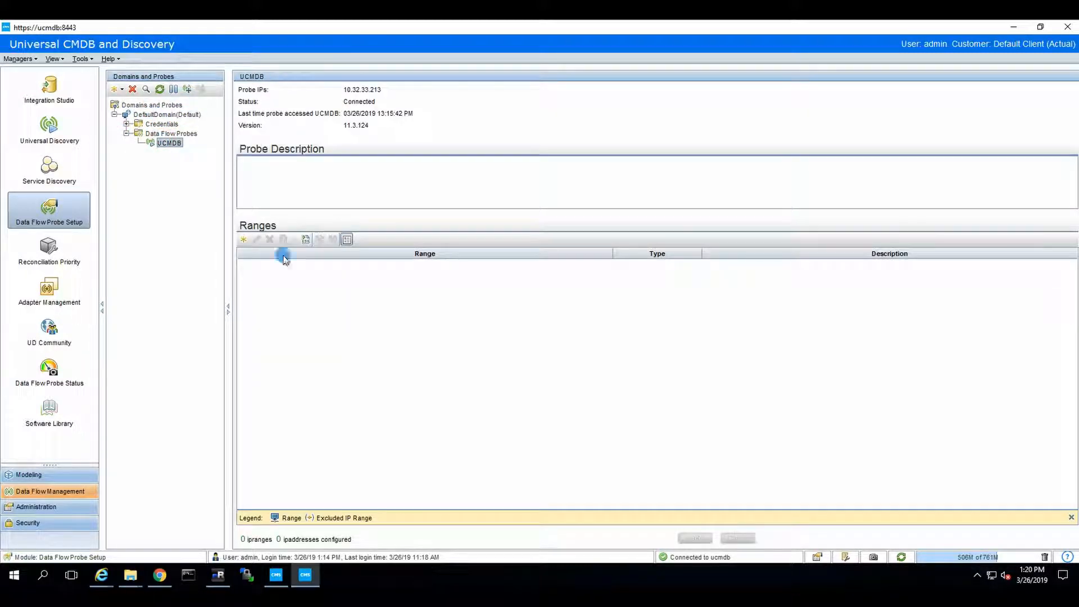
click(243, 240)
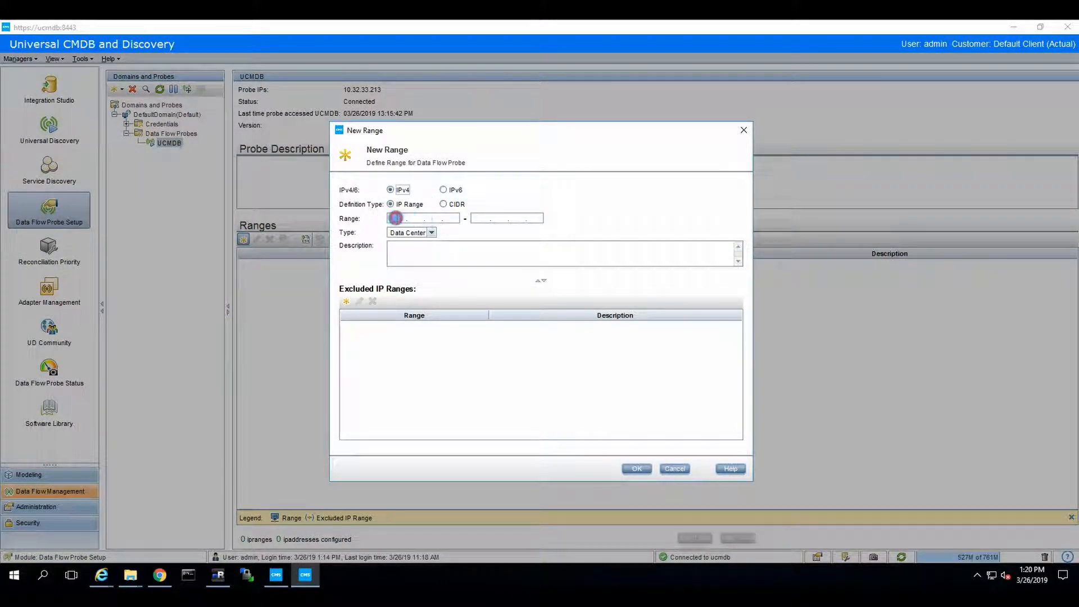
click(414, 220)
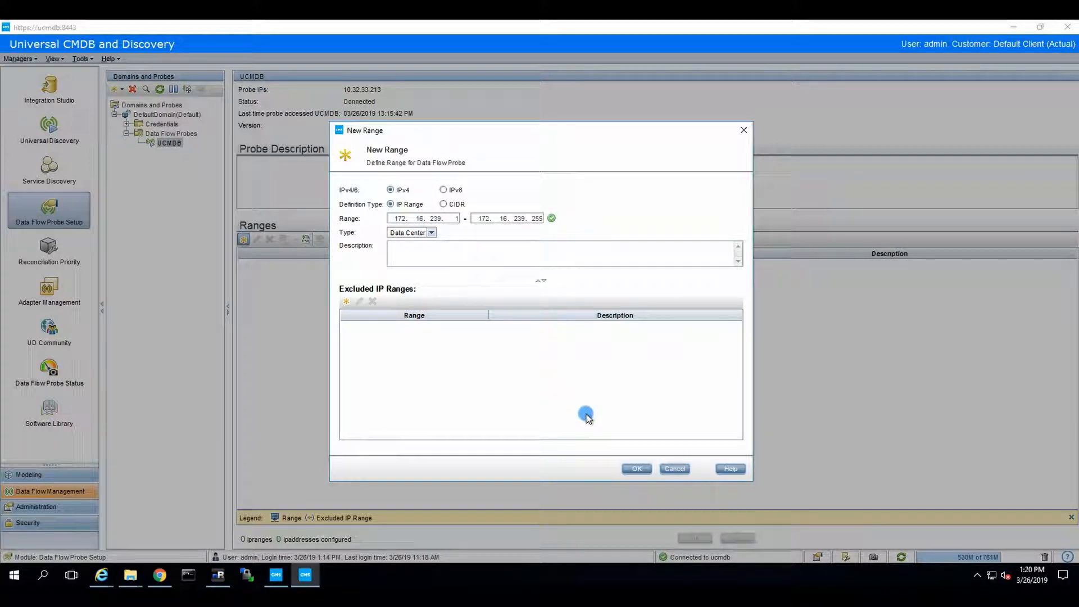
click(635, 469)
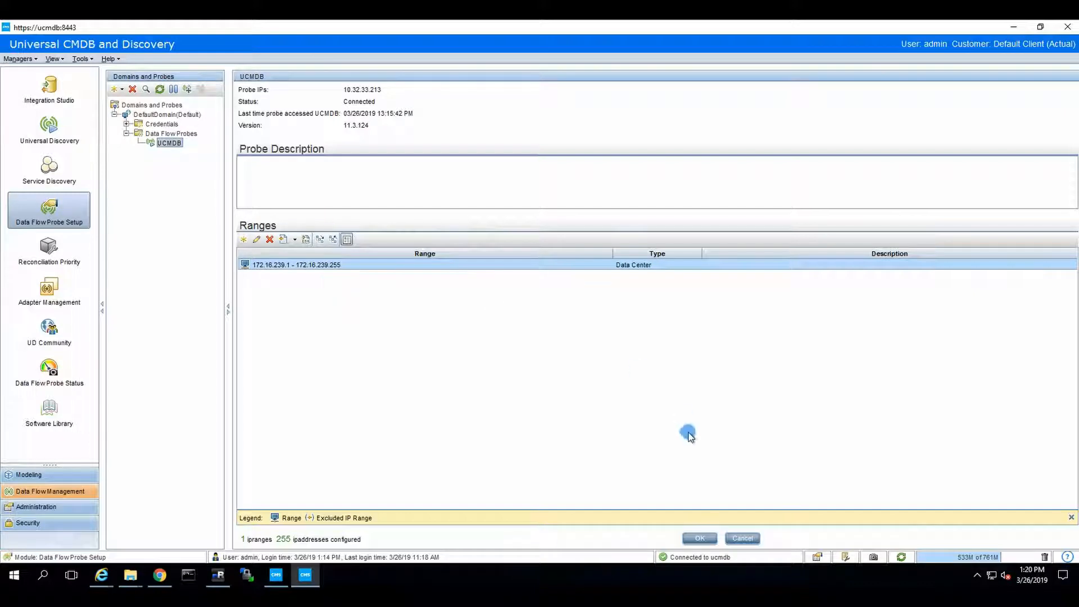
click(699, 537)
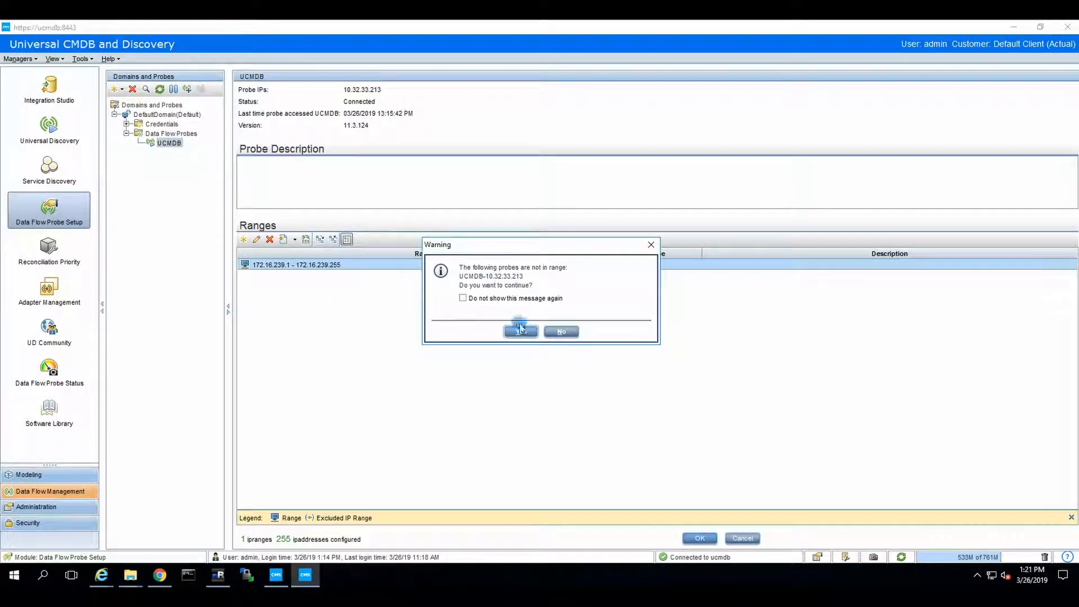
click(494, 299)
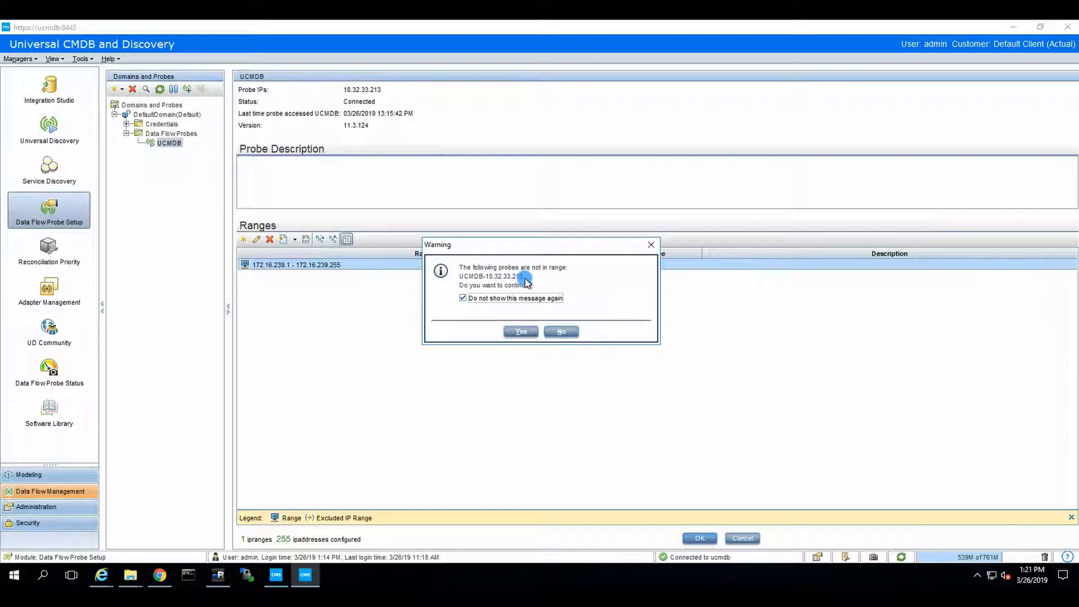
click(516, 332)
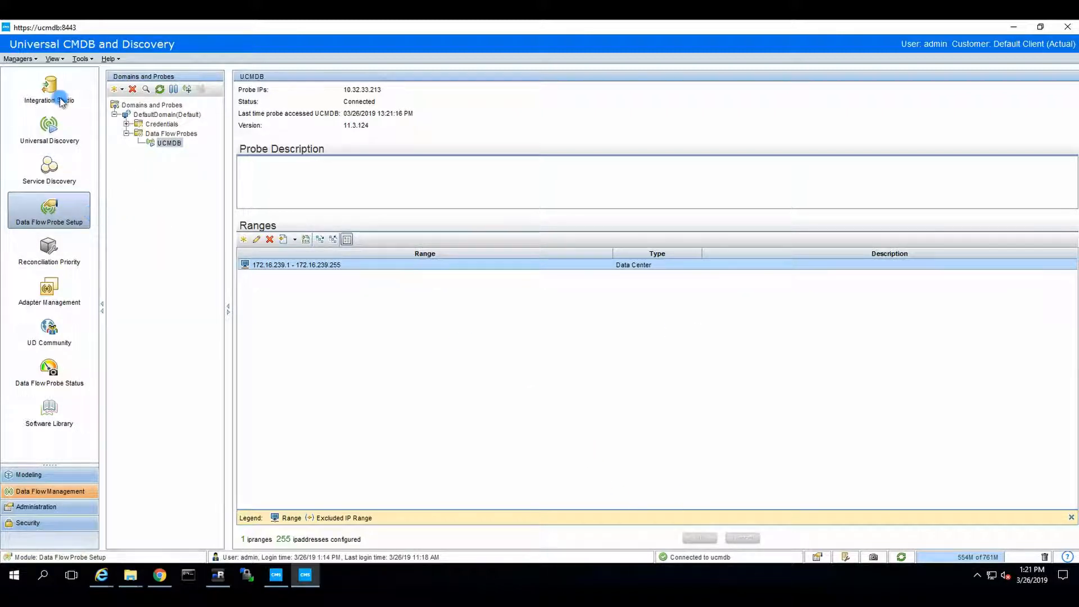
Back in Integration Studio, open the OBM on exclusive integration point for editing
click(50, 91)
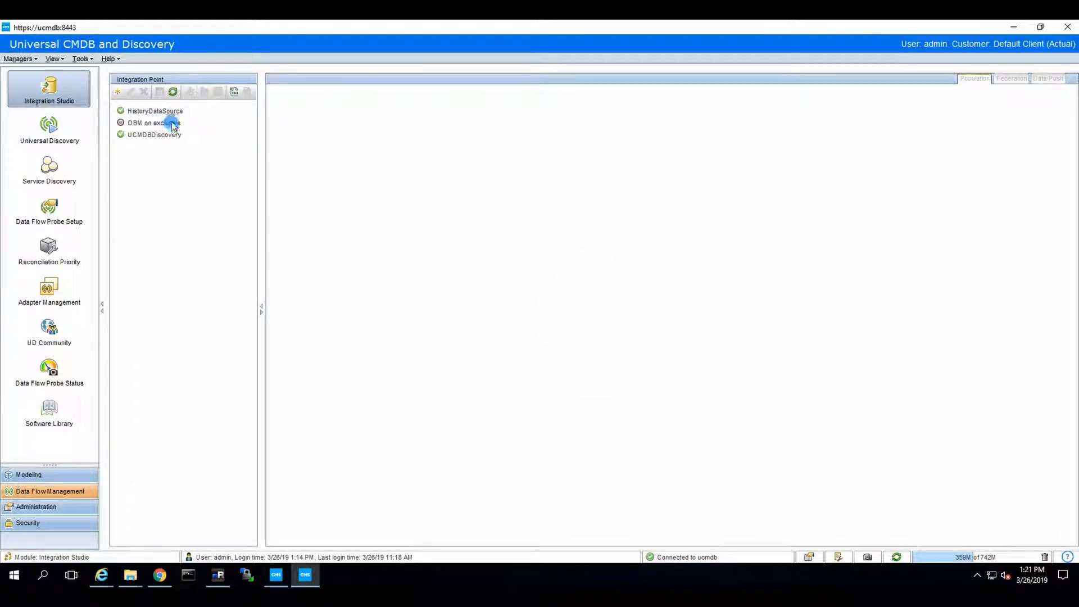
click(197, 122)
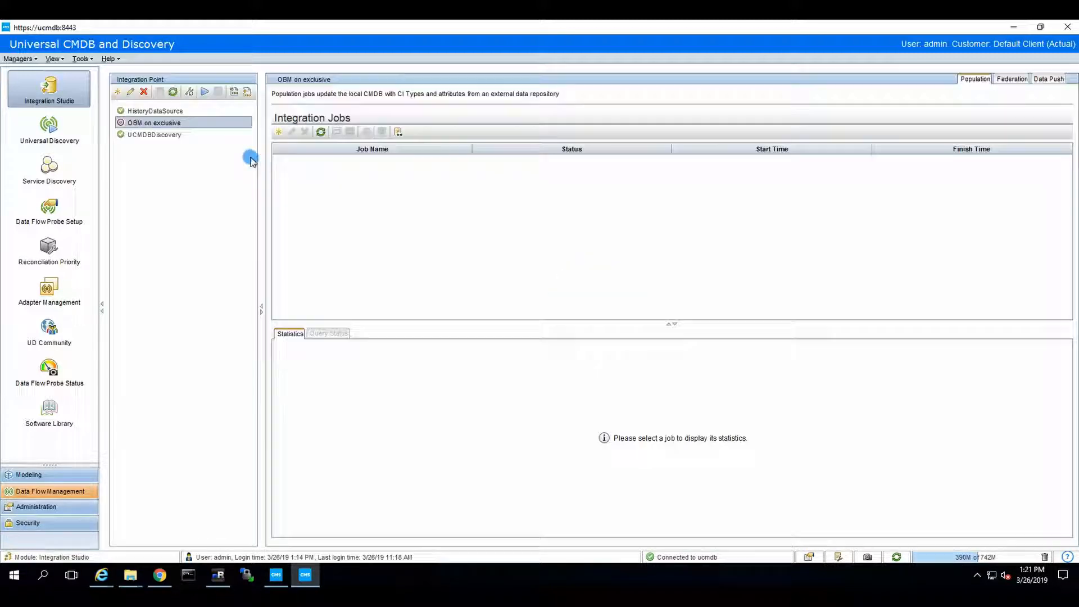
click(130, 92)
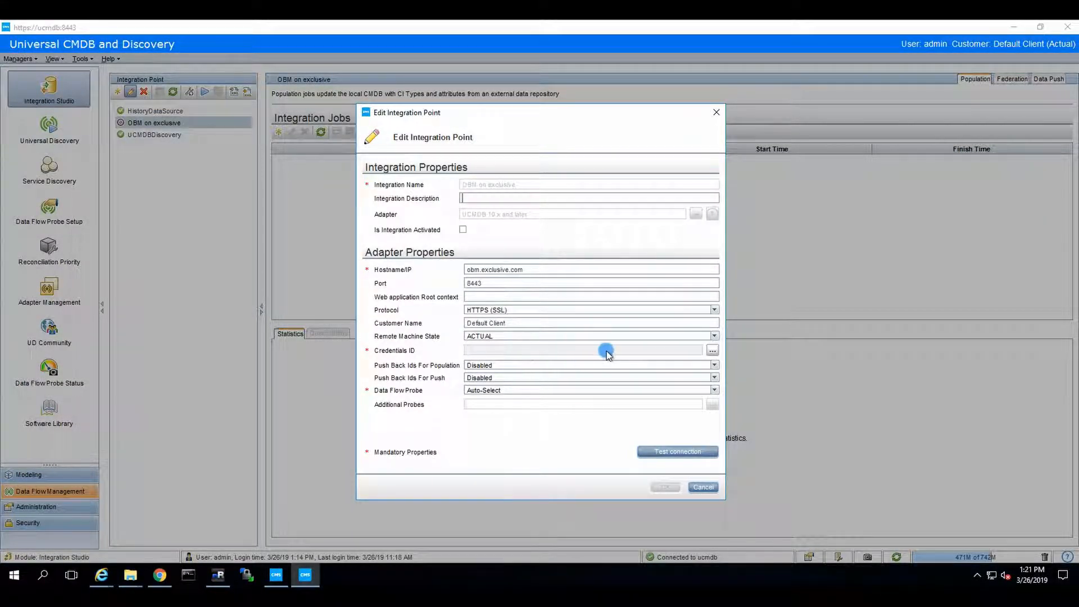
Add a new Generic Protocol credential with username admin and a confirmed password
click(712, 350)
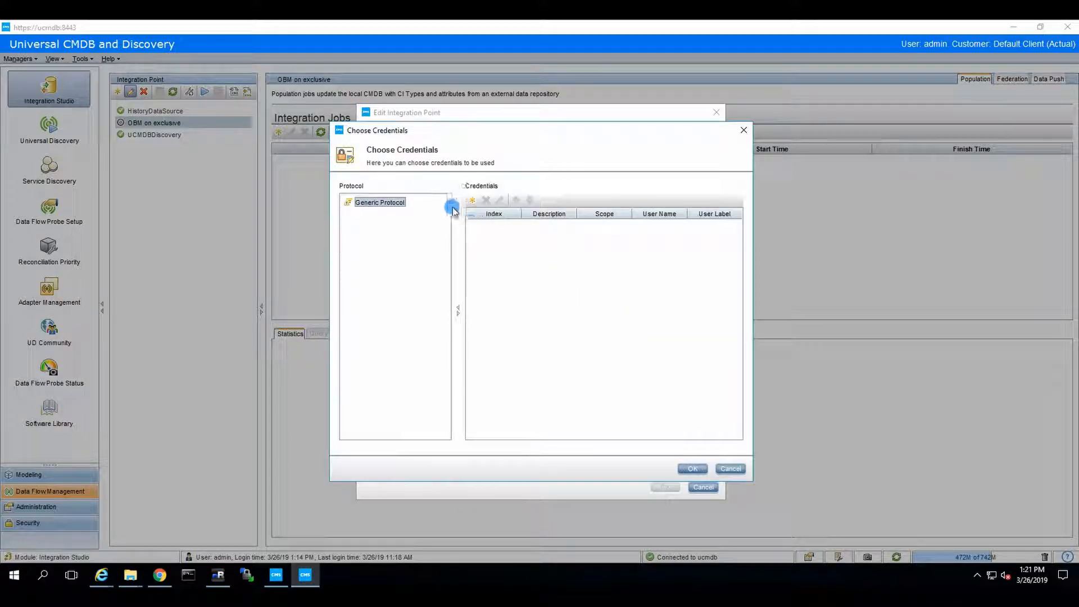
click(472, 200)
click(460, 318)
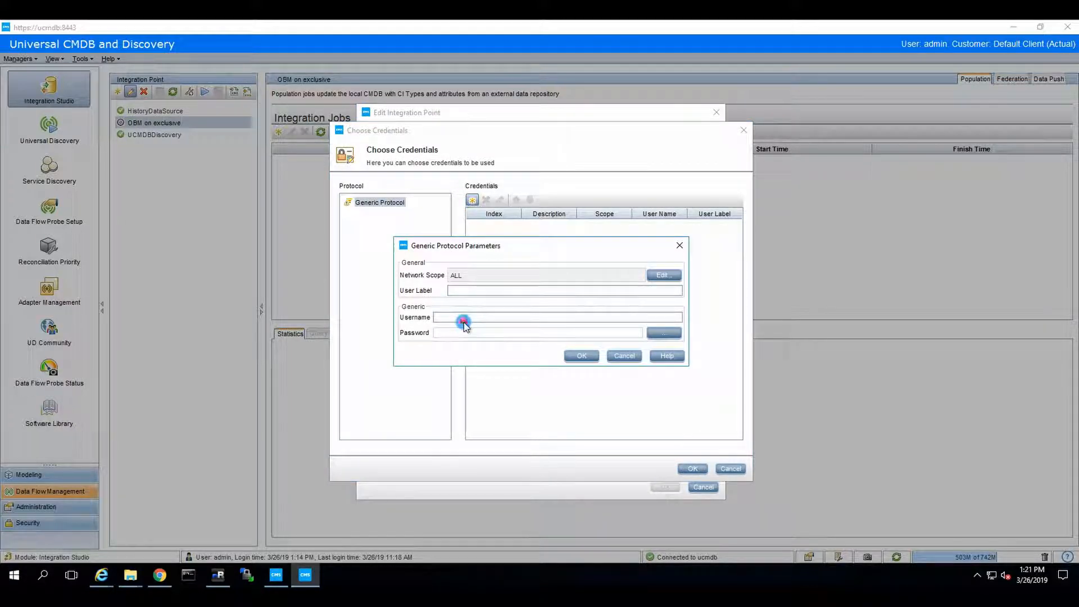
text(admi)
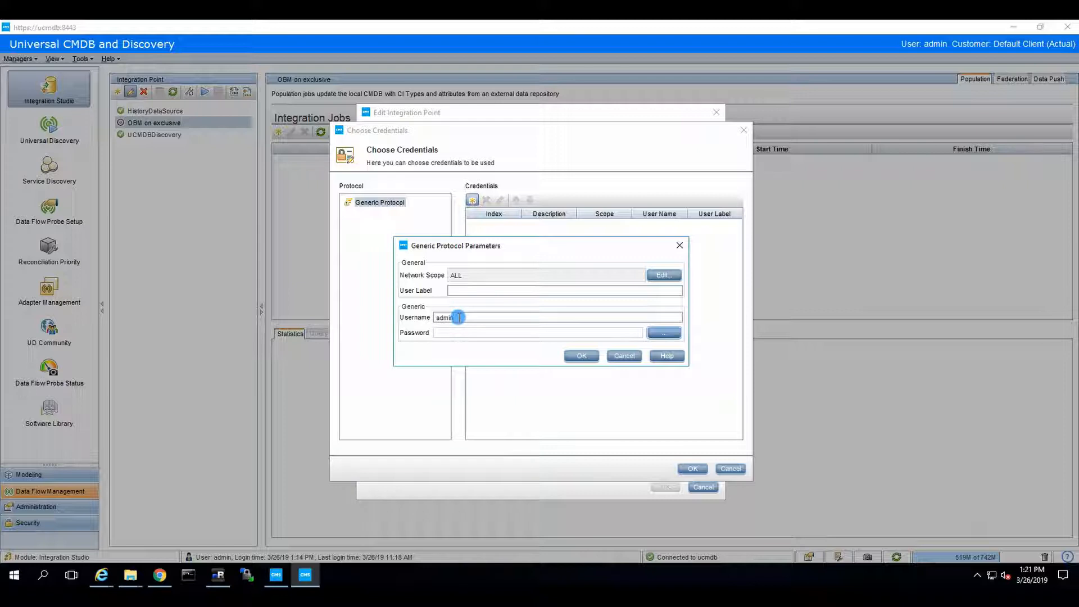
text(n)
click(662, 333)
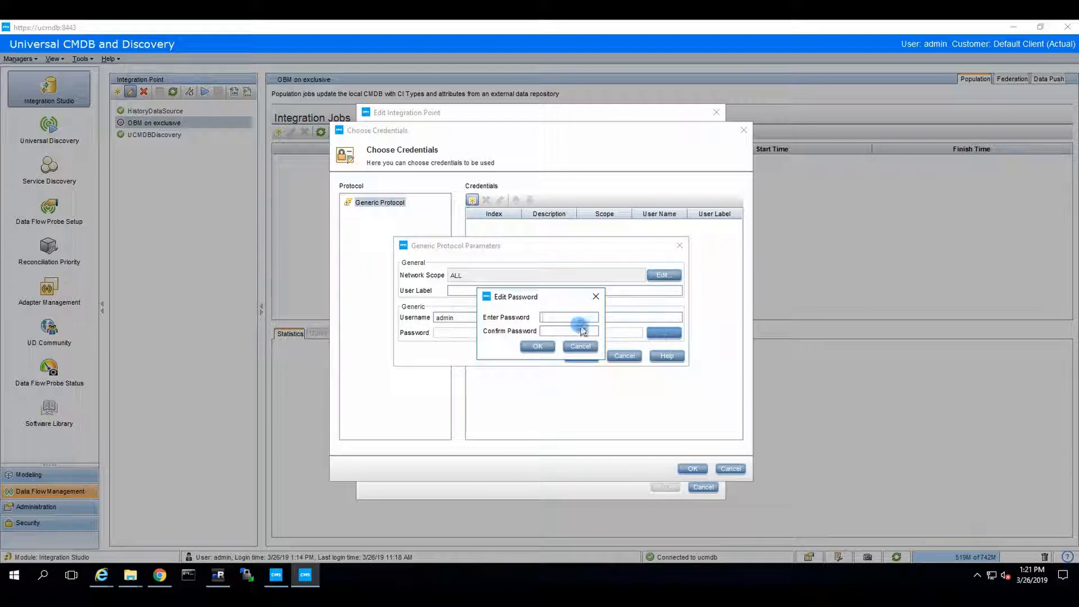
click(571, 320)
text(admin••••••••)
key(Tab)
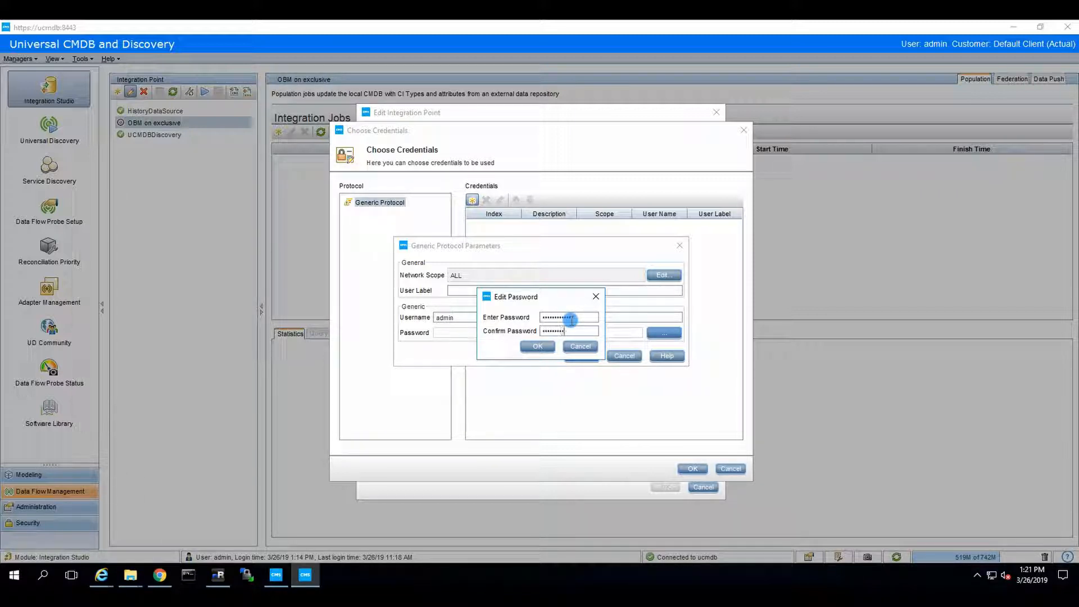
text(•••••••••••••)
click(536, 345)
click(580, 355)
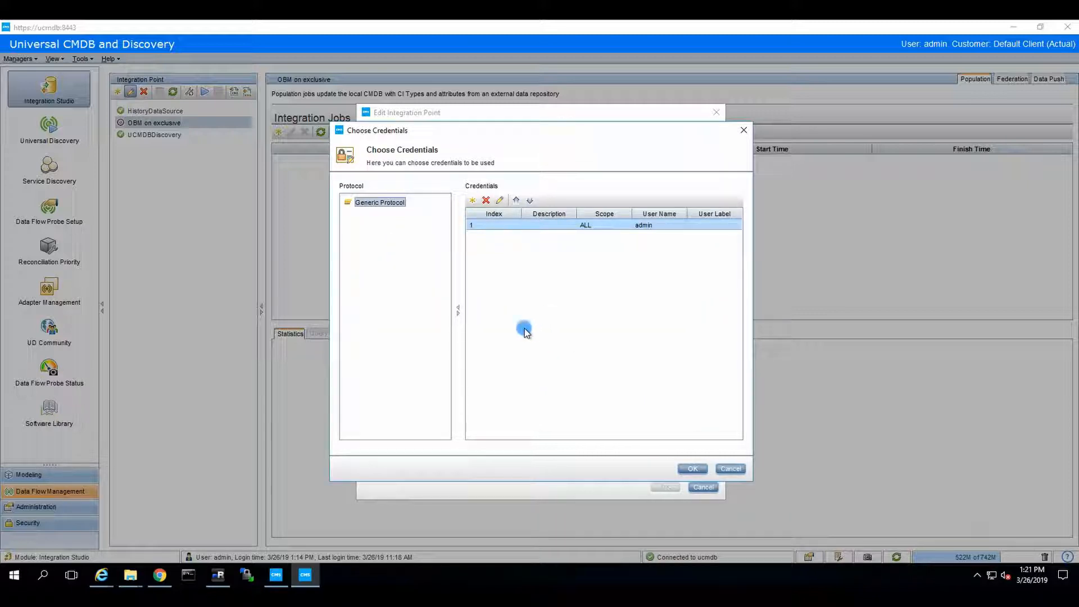
Apply the new credential, confirm the OBM connection test succeeds, and save the integration point
click(692, 469)
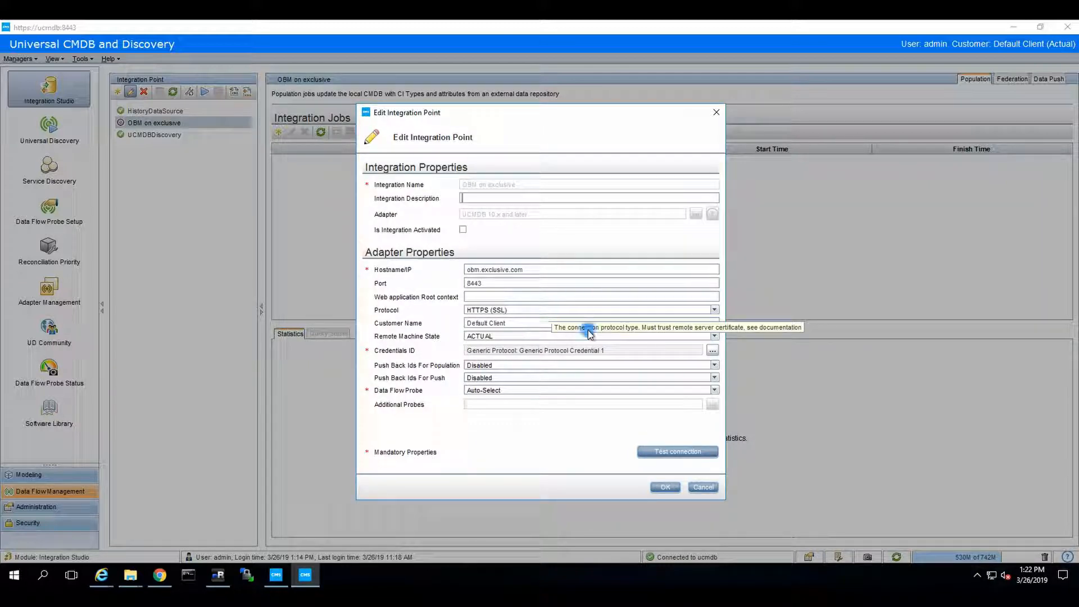
click(650, 450)
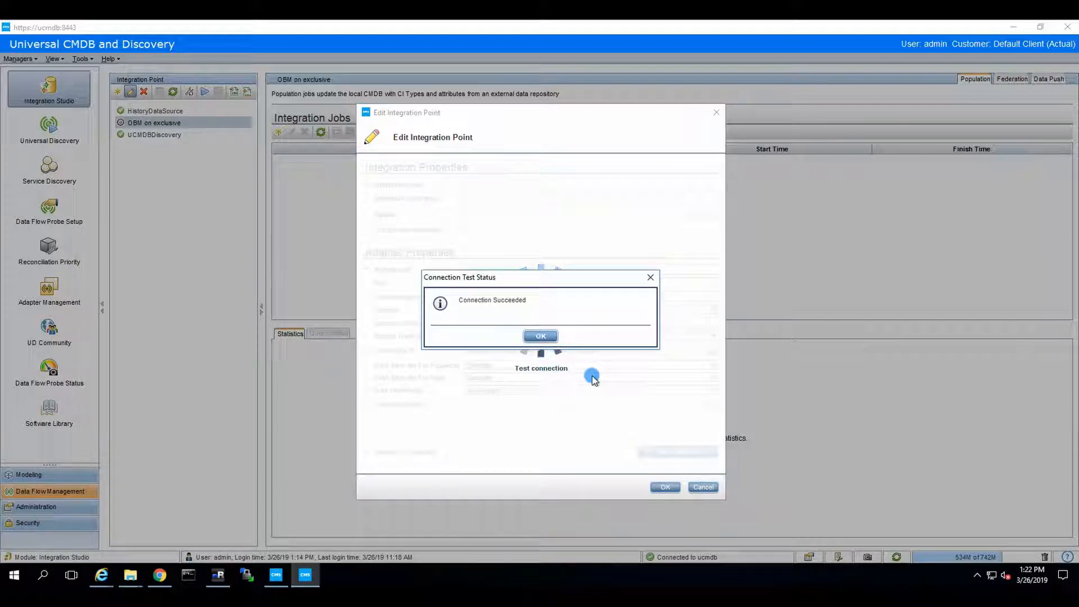
click(539, 337)
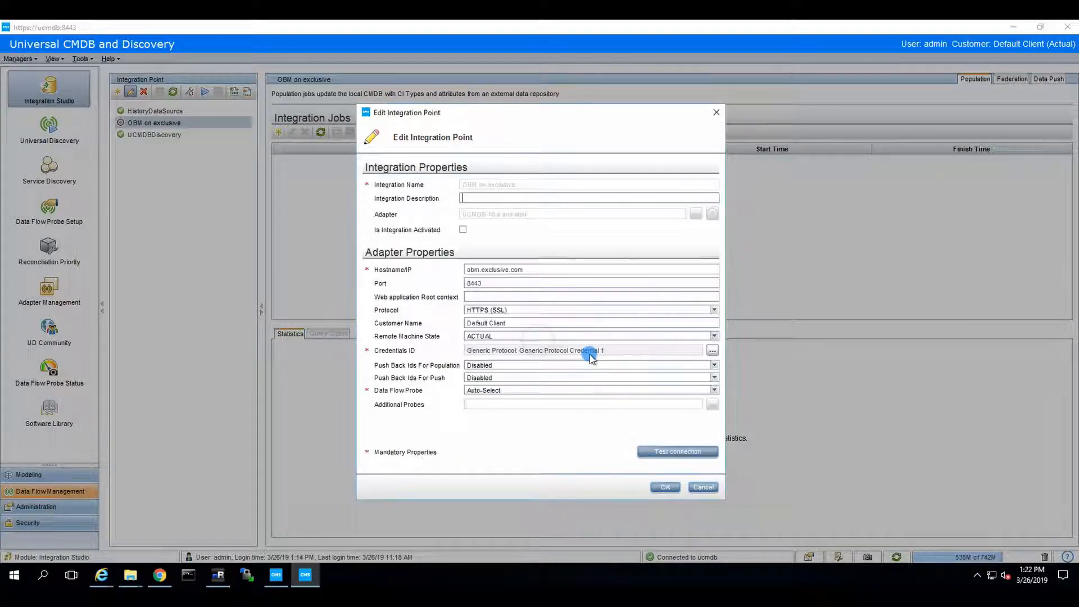
click(664, 487)
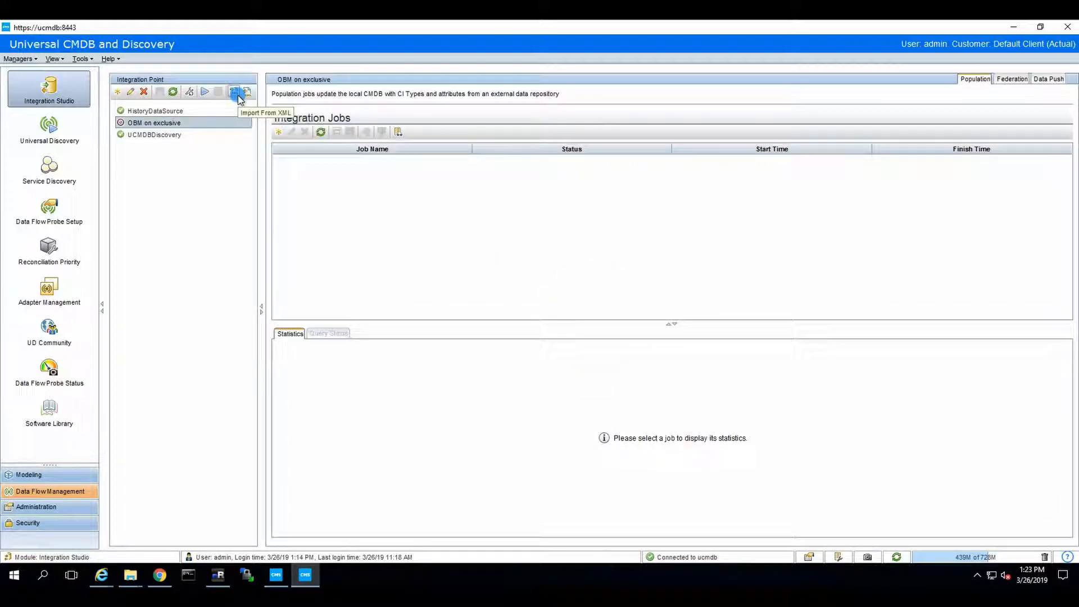
Start a new data push job named 'Send all CIs to OBM'
click(1049, 79)
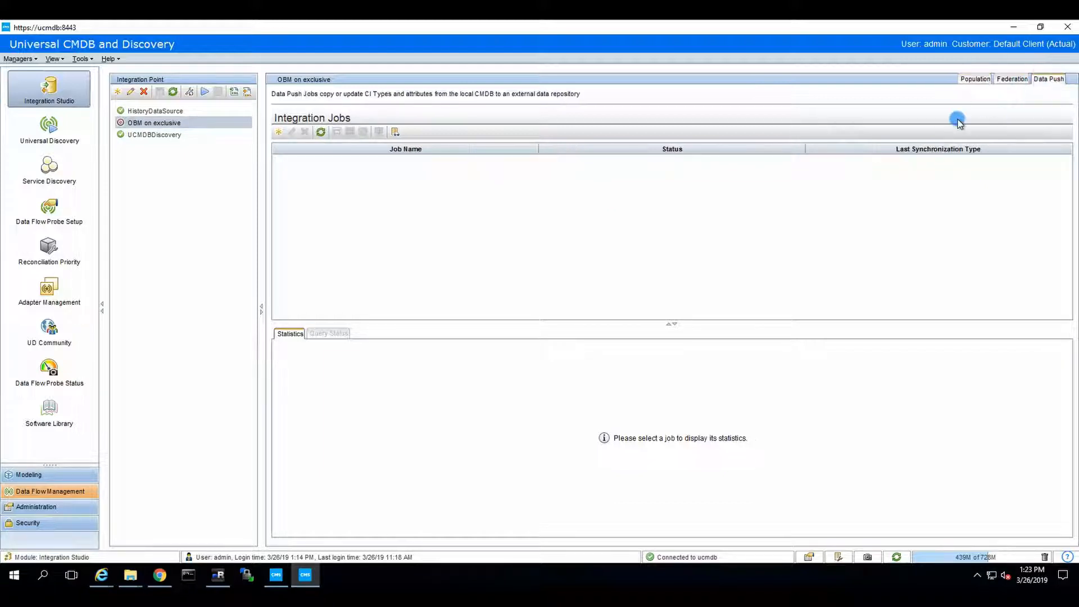
click(278, 132)
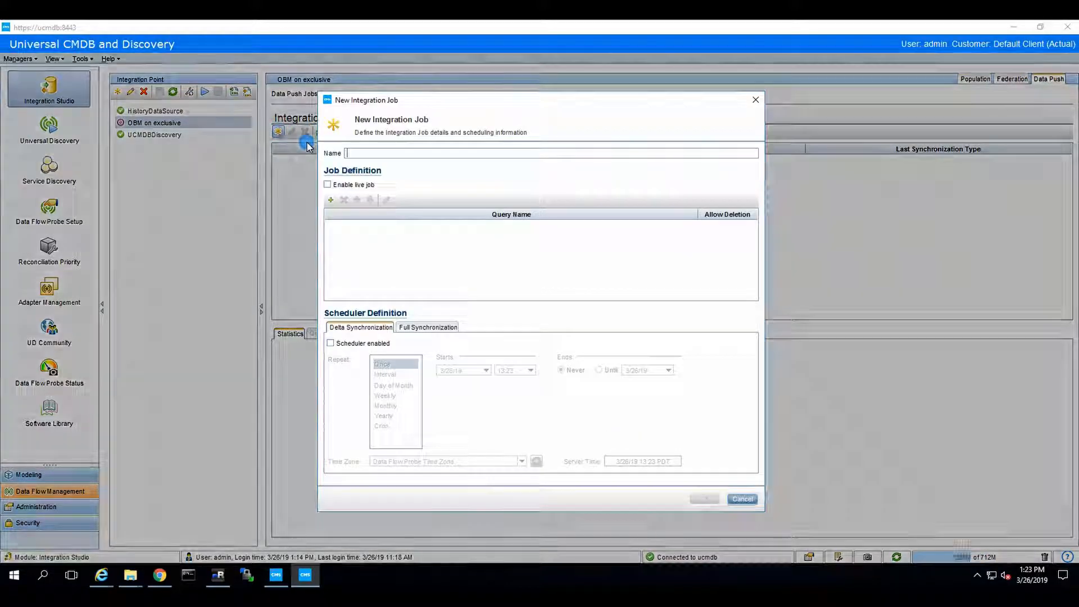
click(395, 153)
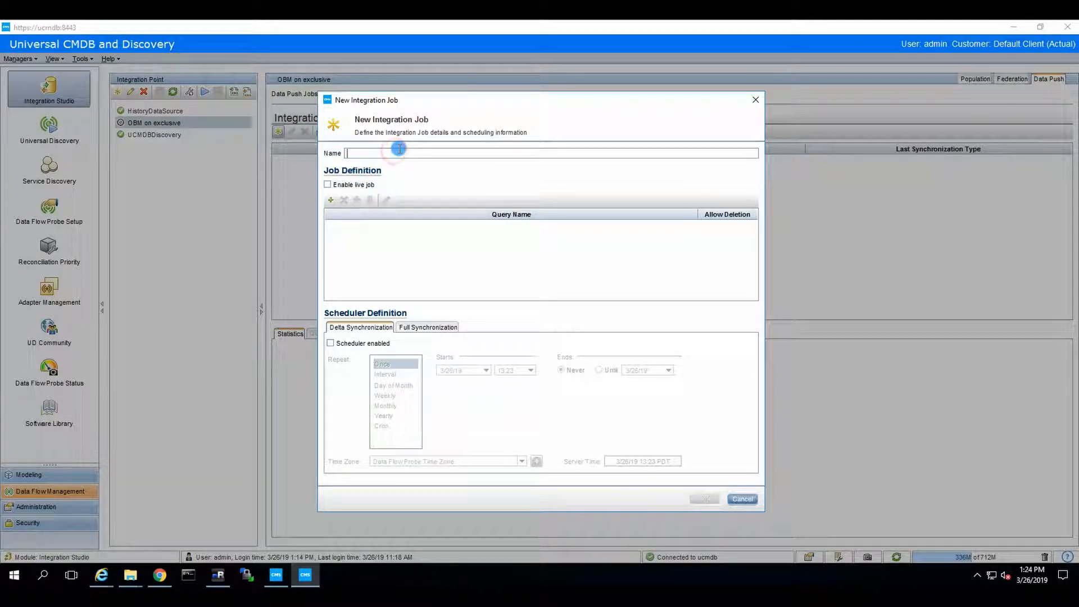
text(OBM)
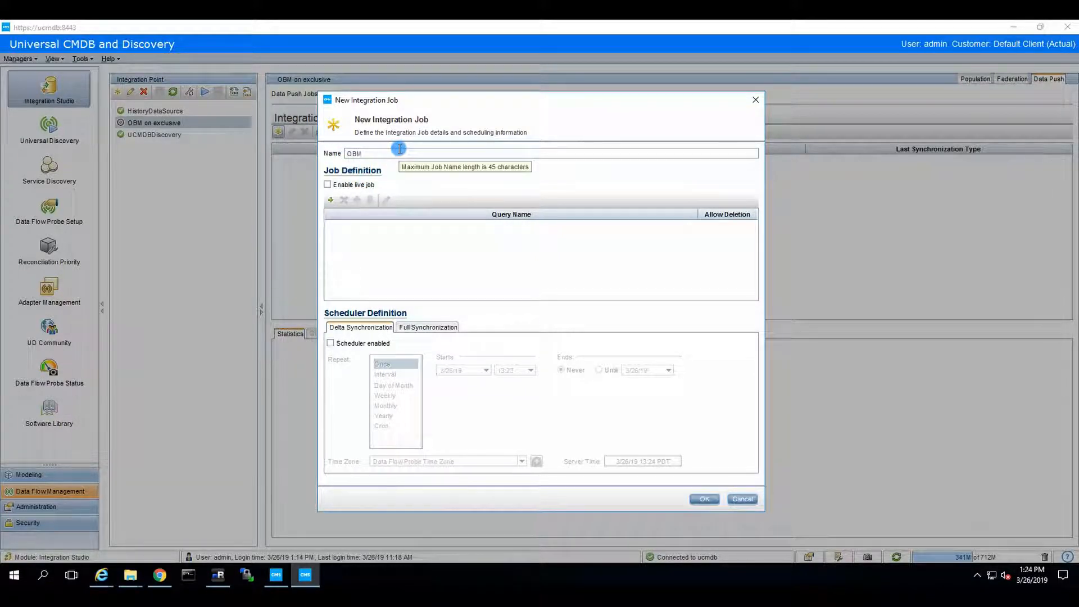
text( - send a)
text(ll o)
key(BackSpace)
key(BackSpace)
key(BackSpace)
key(BackSpace)
key(BackSpace)
key(BackSpace)
key(BackSpace)
key(BackSpace)
key(BackSpace)
key(BackSpace)
key(BackSpace)
key(BackSpace)
key(BackSpace)
key(BackSpace)
key(BackSpace)
key(BackSpace)
text(Send all CIs)
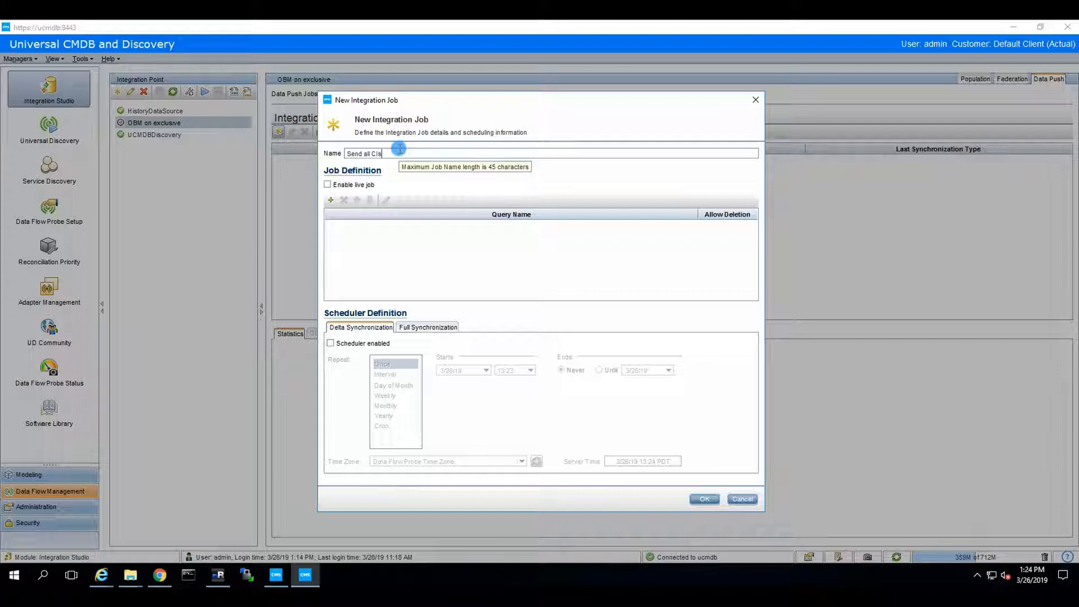
text( to OBM)
Add the 'UCMDB to OBM - send it all' query, enable an interval schedule, and save the job
click(330, 200)
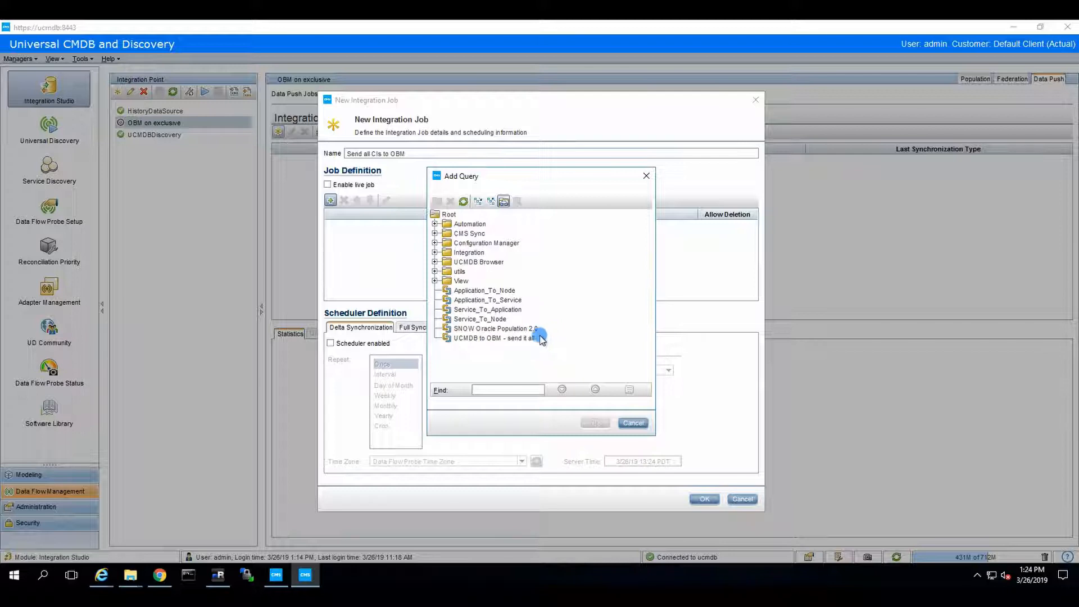
click(521, 339)
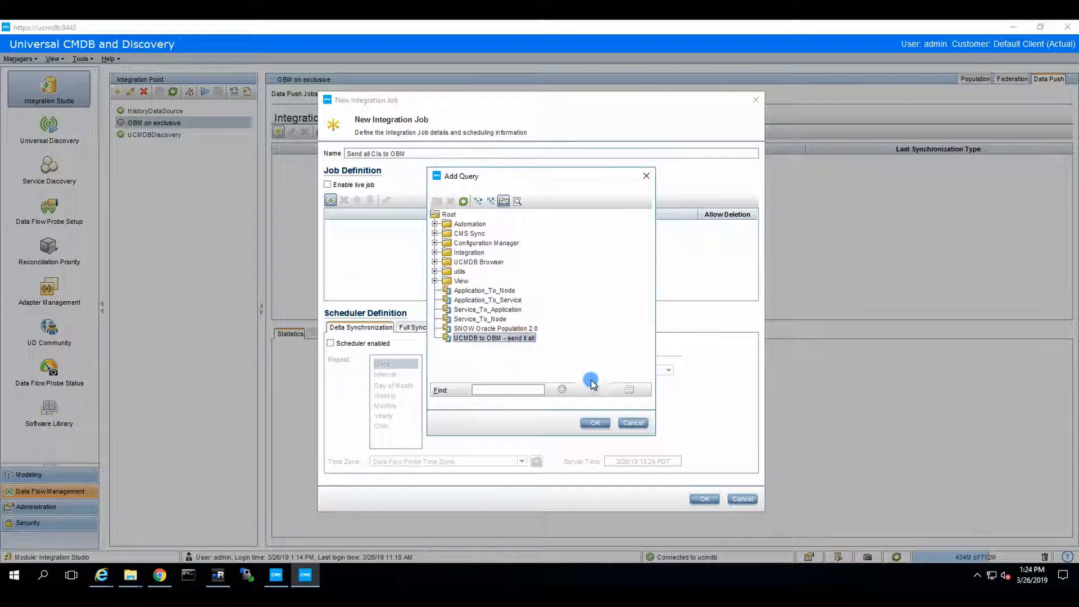
click(595, 423)
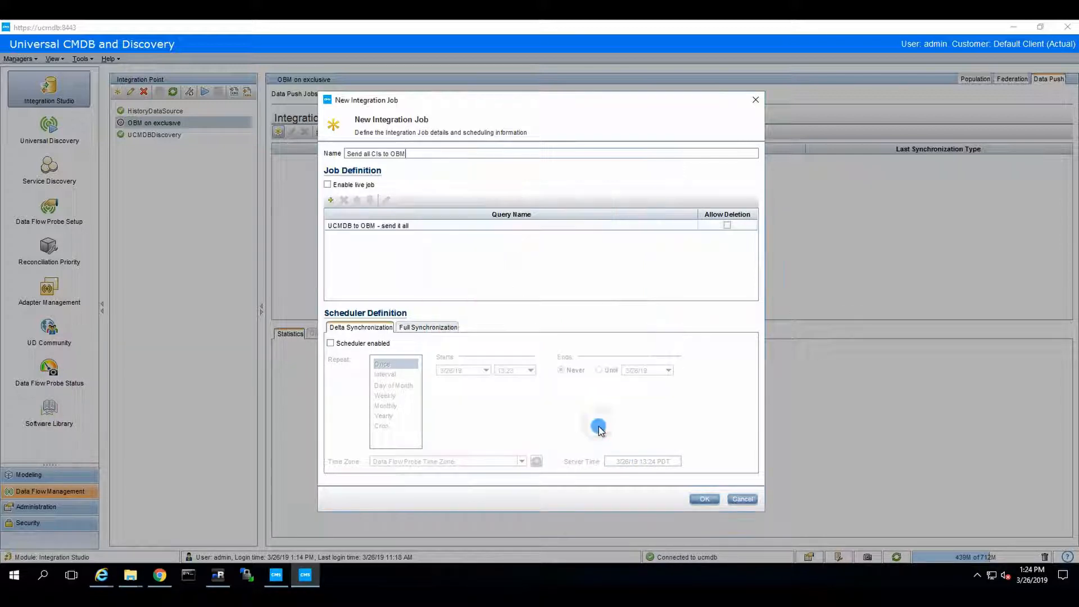
click(330, 343)
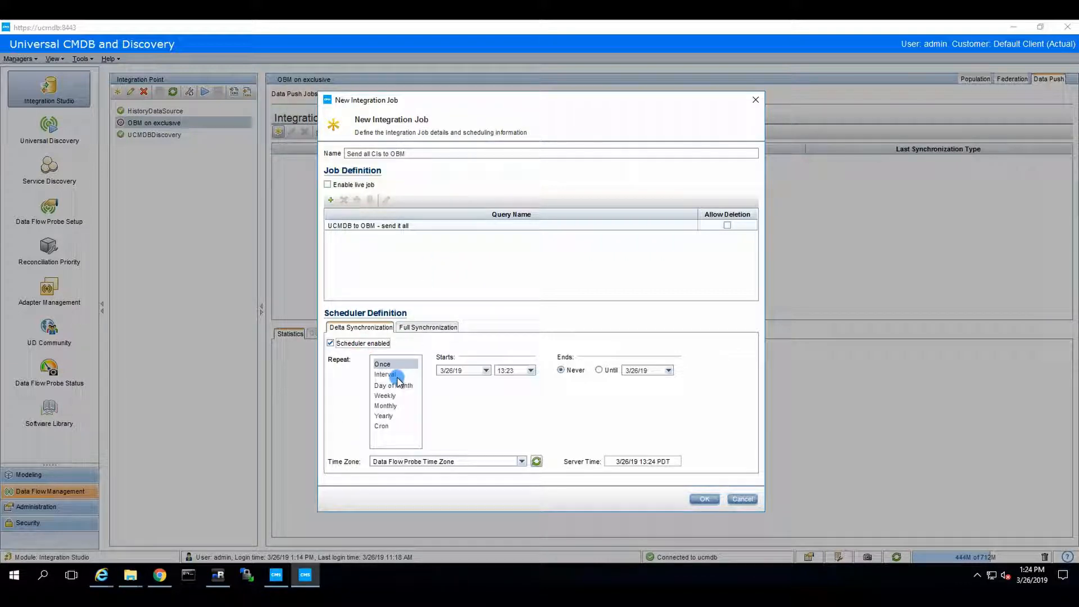
click(386, 374)
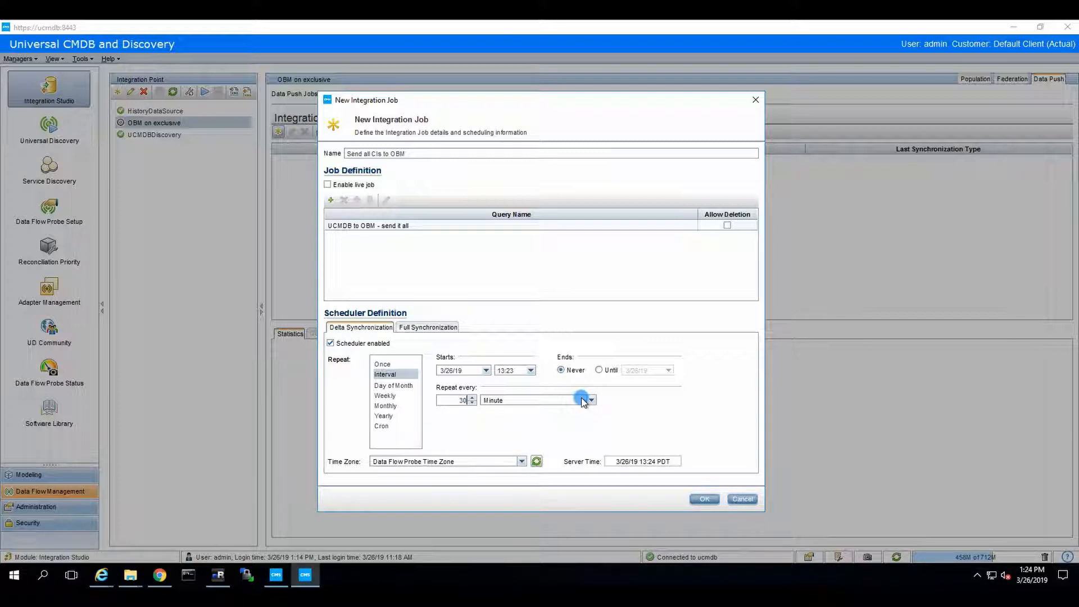
click(702, 499)
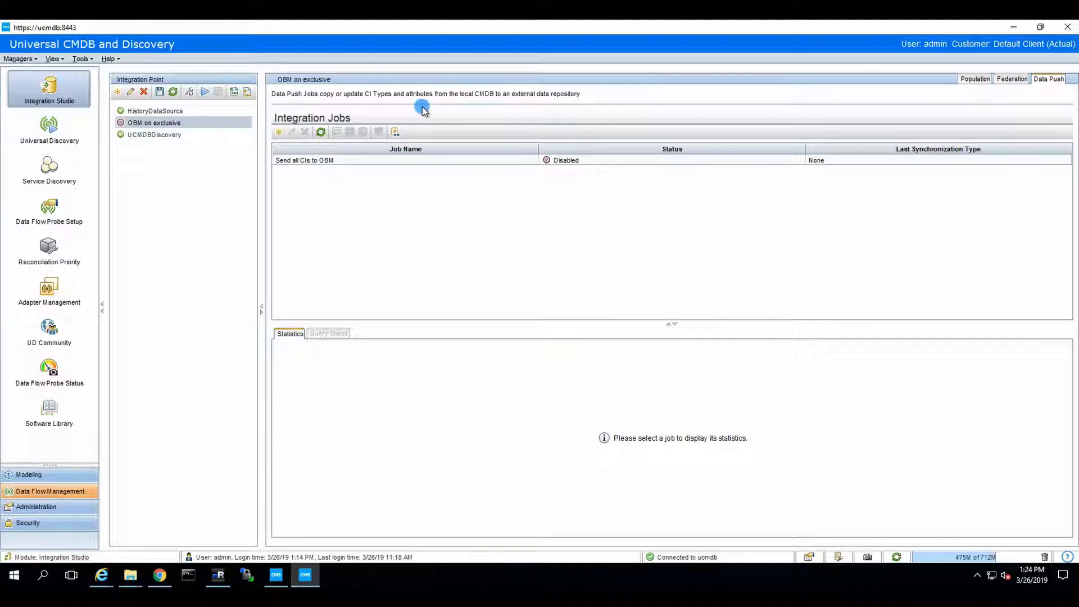
Activate the OBM on exclusive integration point, saving pending changes first
click(206, 92)
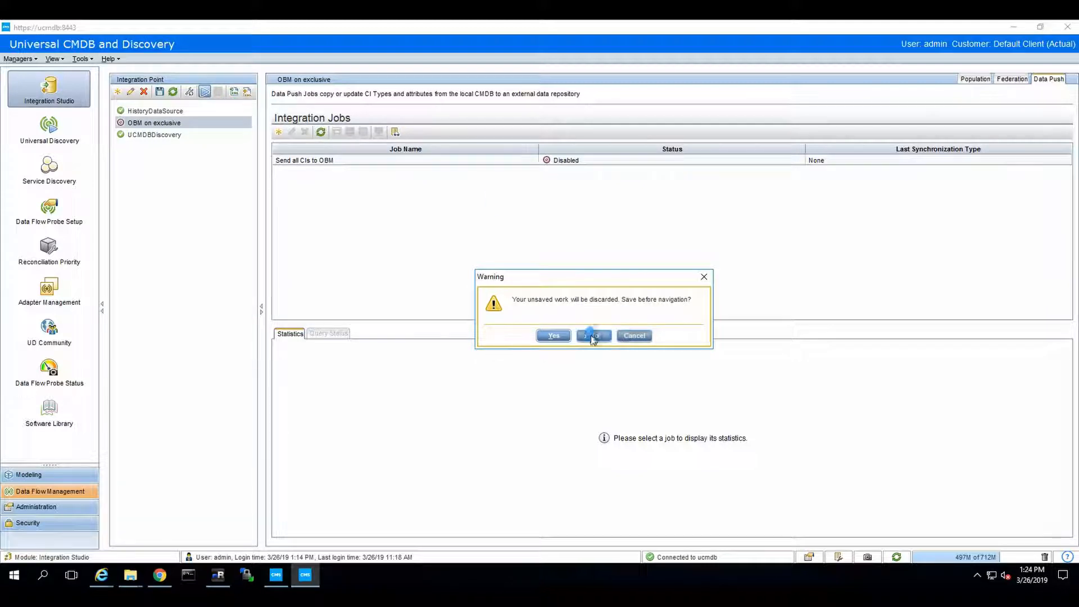
click(553, 336)
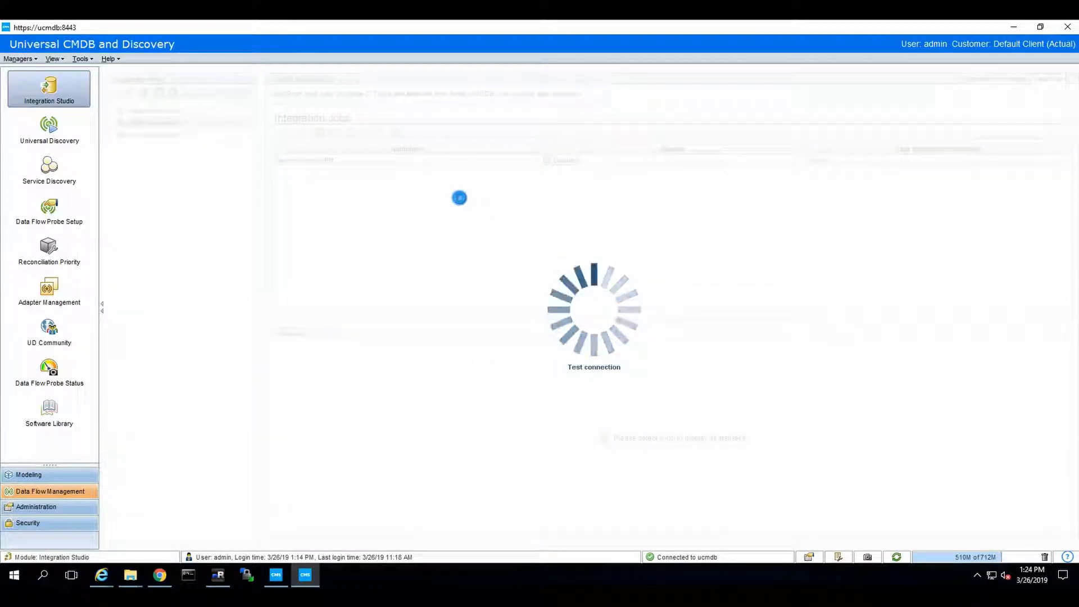